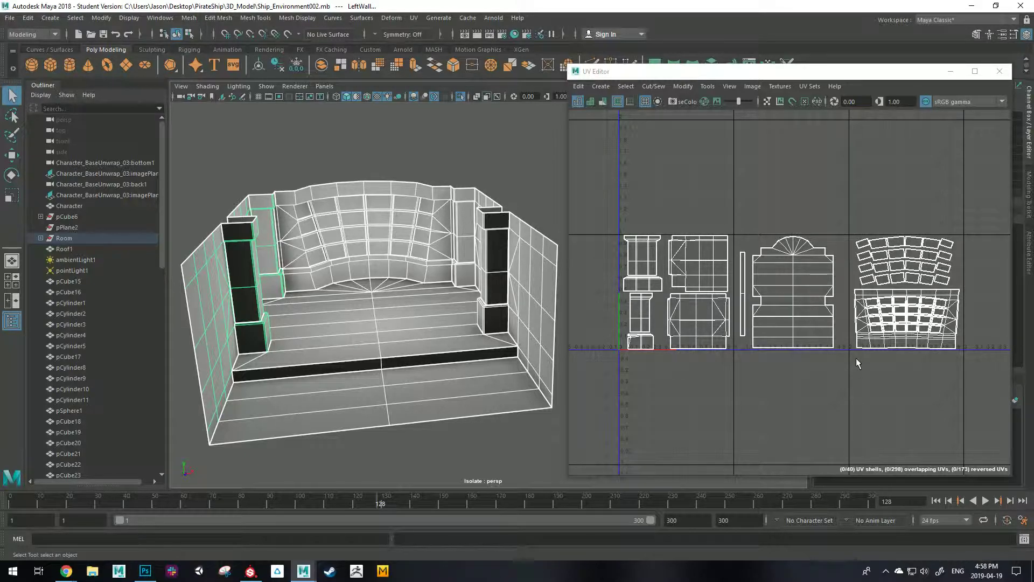
Step: Select the floor and window meshes on their own and examine which UV tiles their shells occupy
click(360, 140)
click(353, 215)
click(211, 295)
click(360, 280)
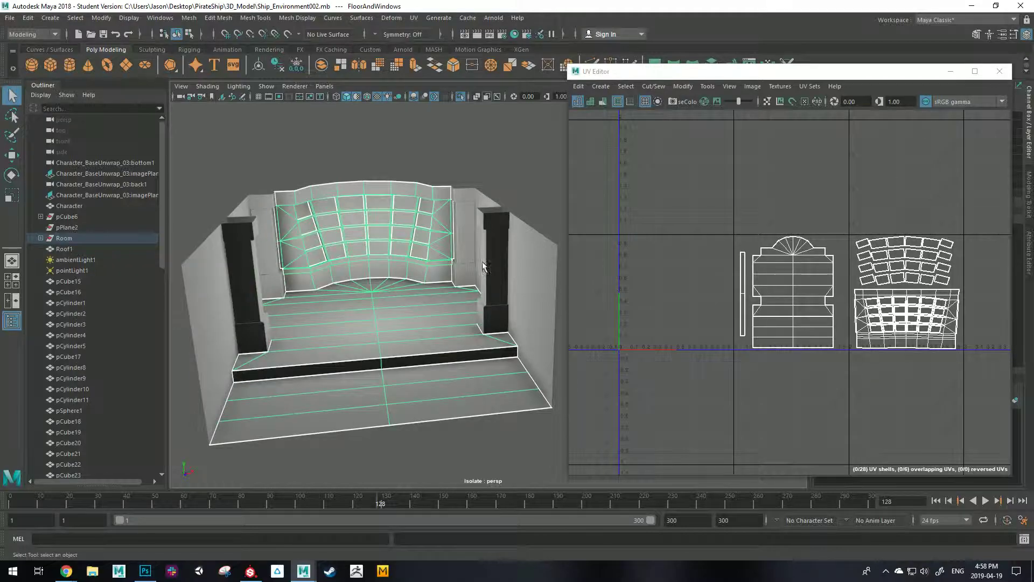
click(482, 268)
drag(269, 153, 557, 361)
click(416, 251)
click(456, 281)
click(408, 246)
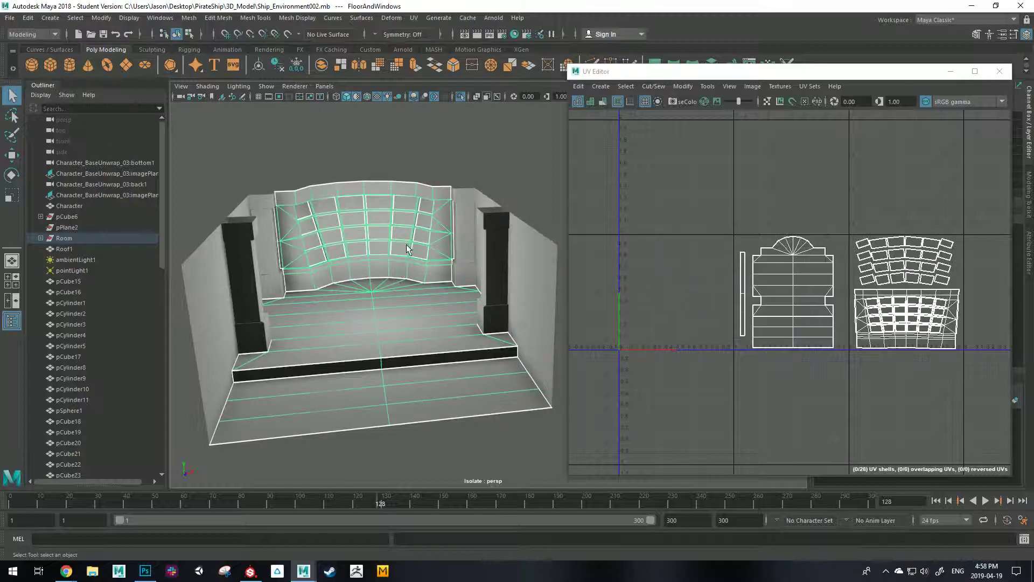
Step: Select the window wall, floor and both side wall meshes of the room together so all their UV shells are included
click(491, 253)
click(438, 140)
click(370, 337)
click(528, 270)
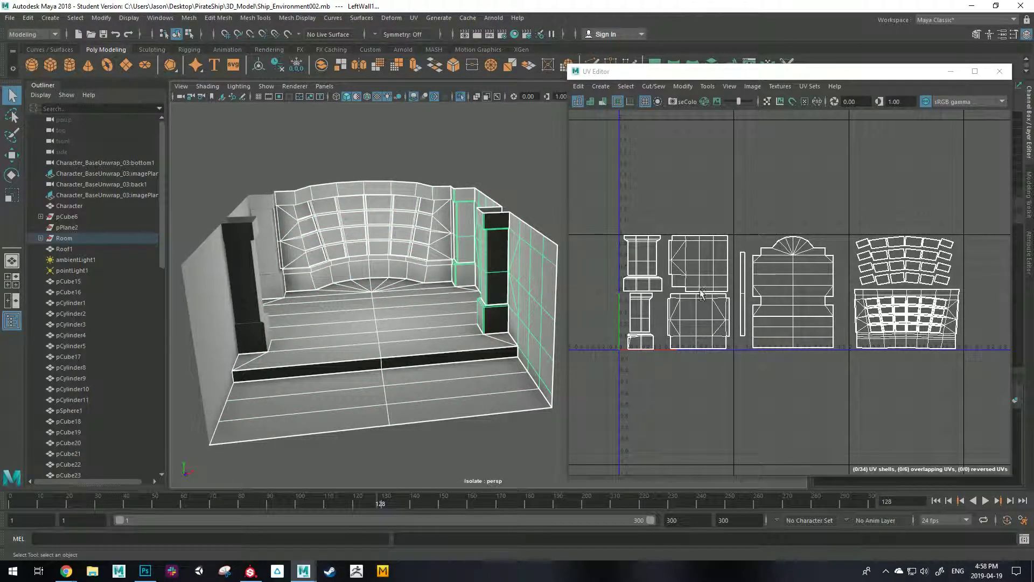
click(212, 277)
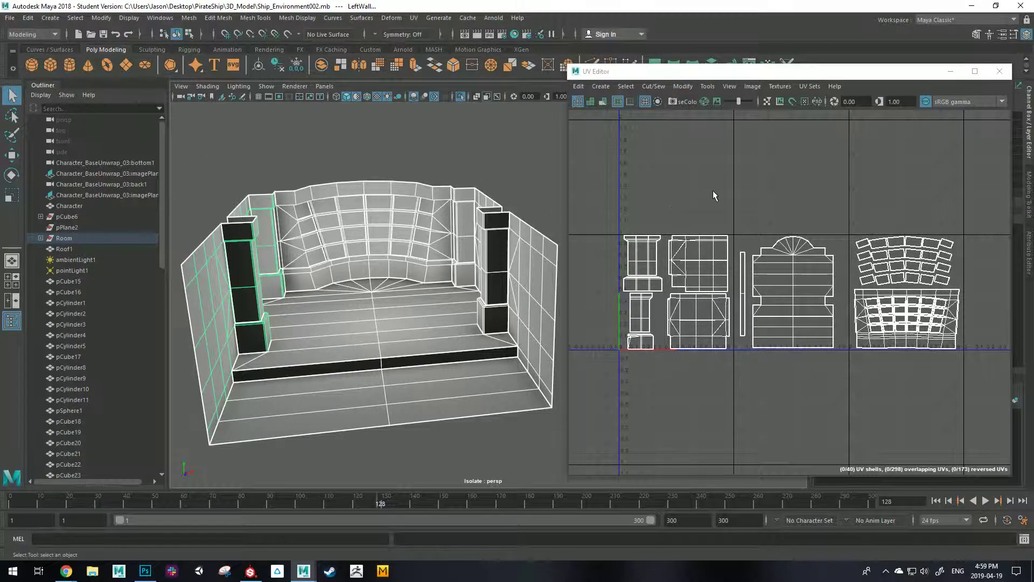
Step: Open the UV Snapshot options and browse to the PirateShip folder on the Desktop as the output location
click(752, 87)
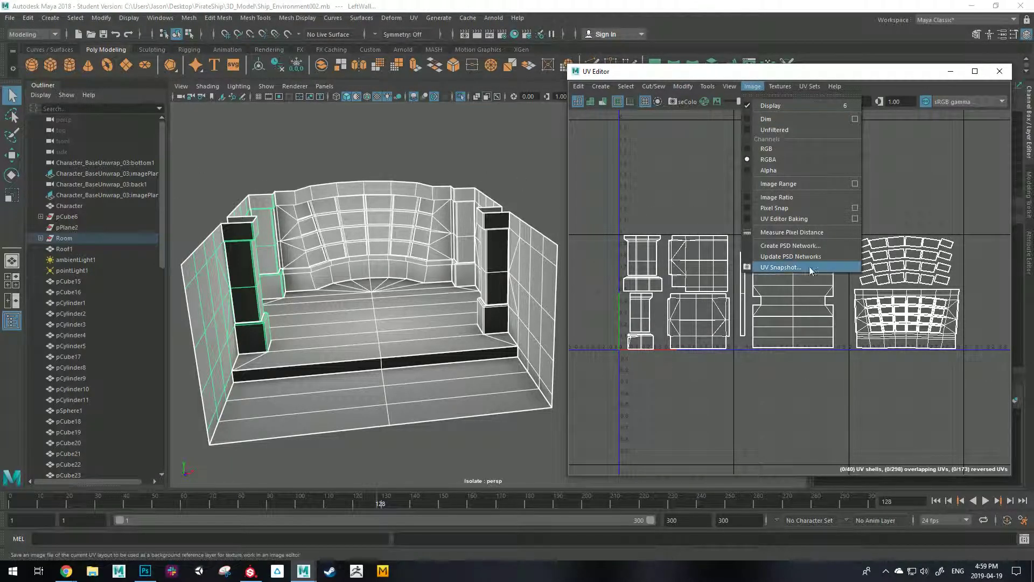
click(790, 267)
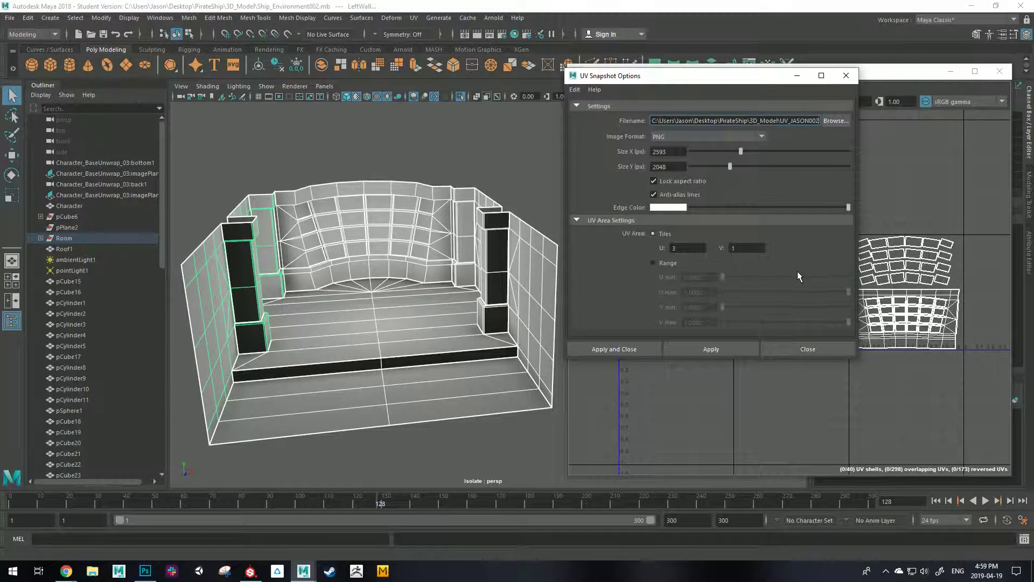
click(835, 121)
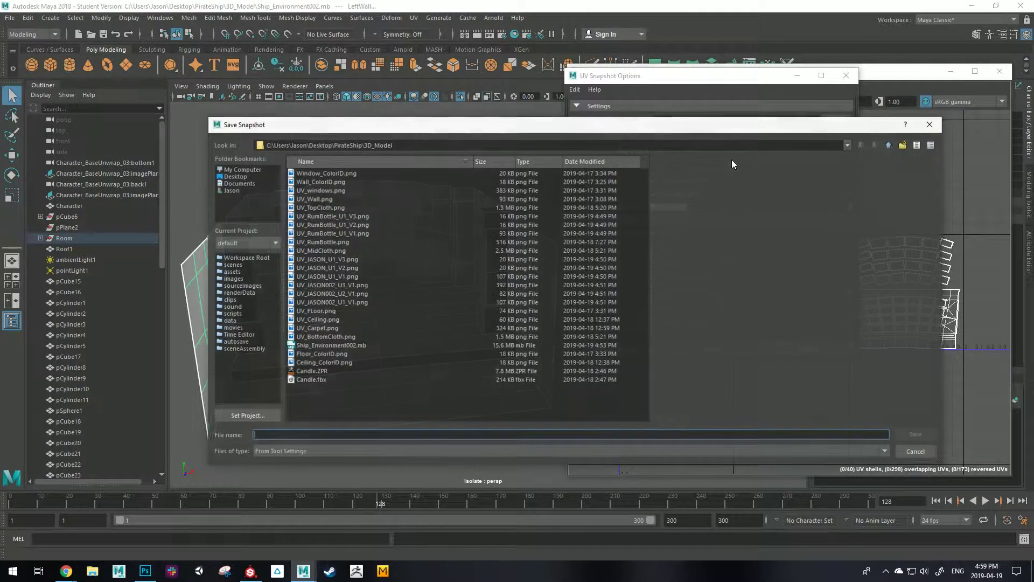
click(234, 176)
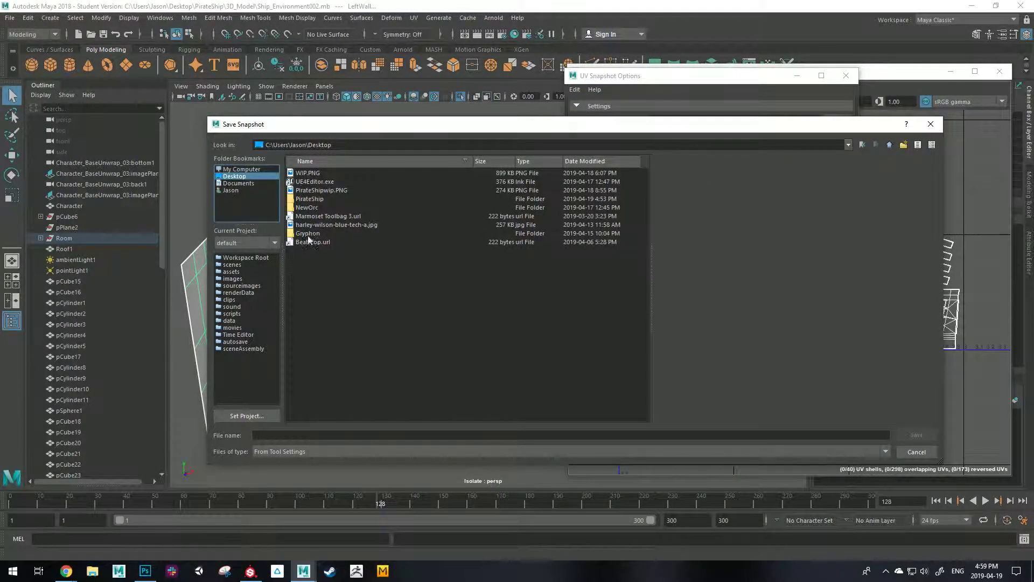
double_click(308, 200)
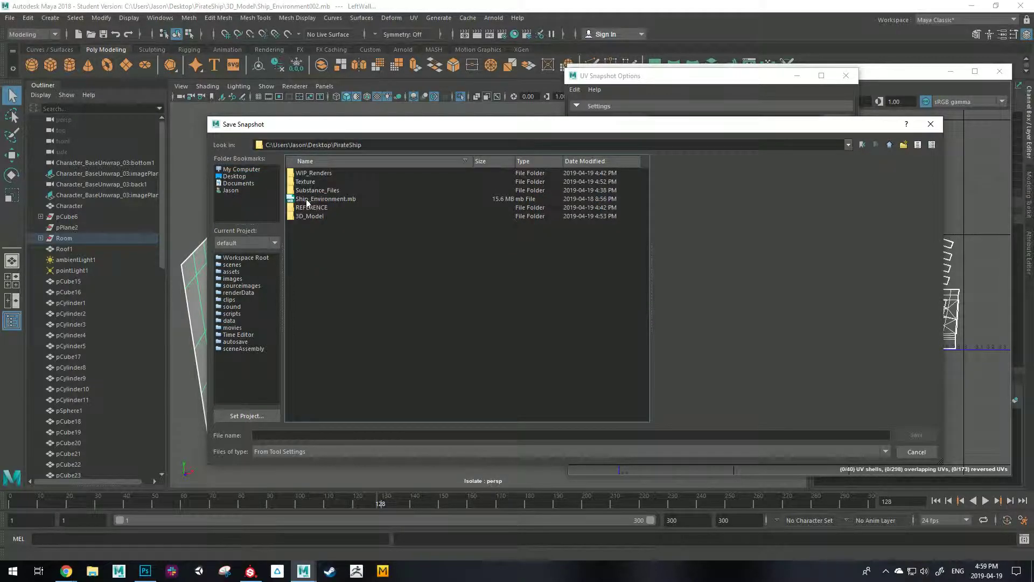
Step: Create a folder named Test inside the PirateShip folder and open it
right_click(308, 249)
click(334, 254)
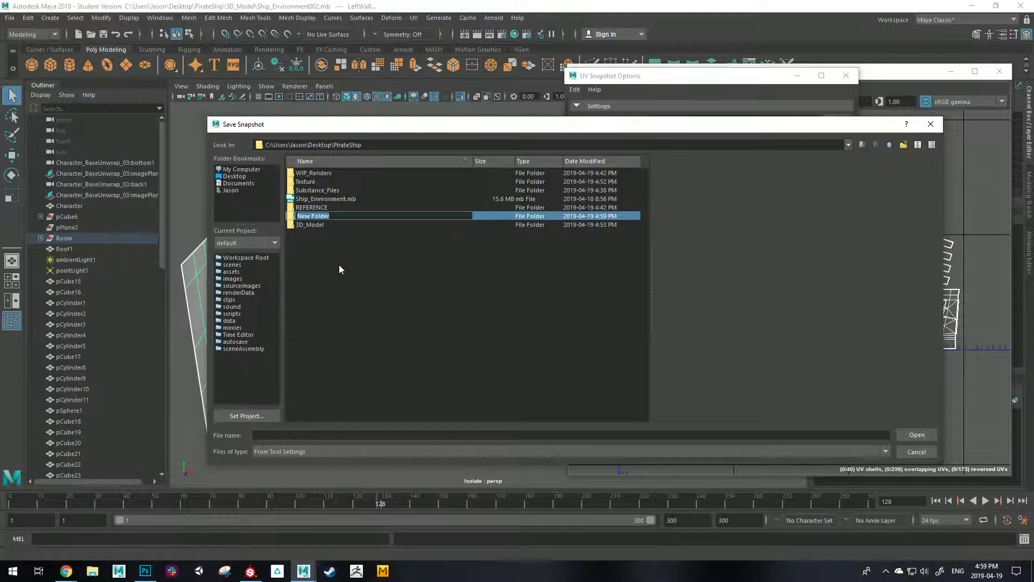
text(Test)
key(Return)
key(Return)
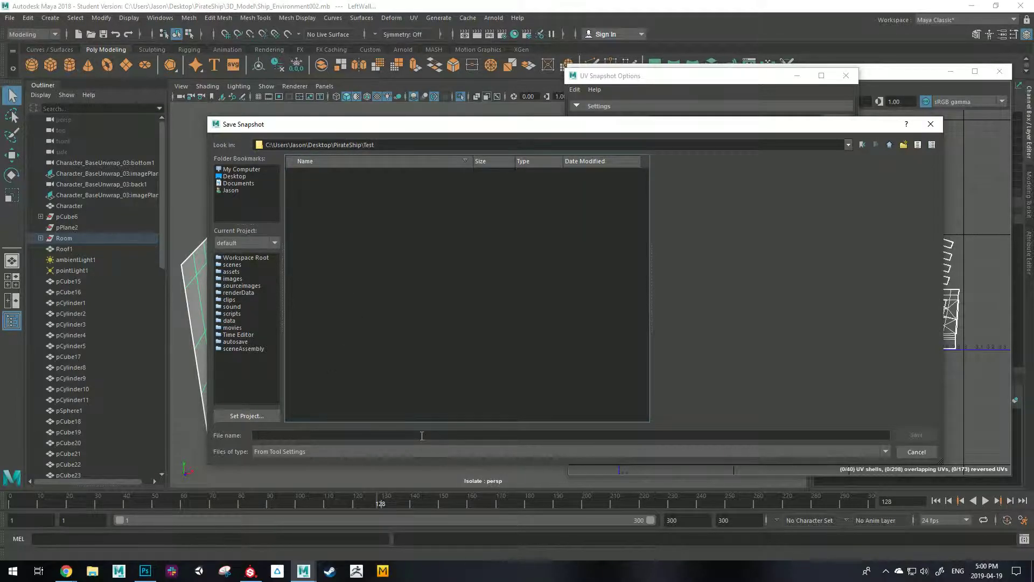
Step: Name the snapshot file JAsonTest and save that output path in the Test folder
click(685, 435)
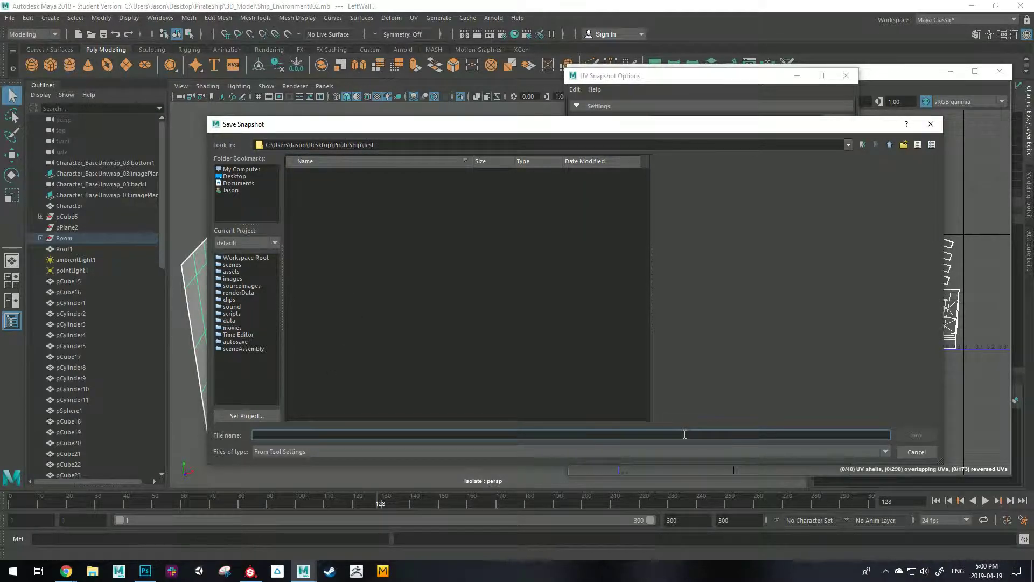
text(JAsonTest)
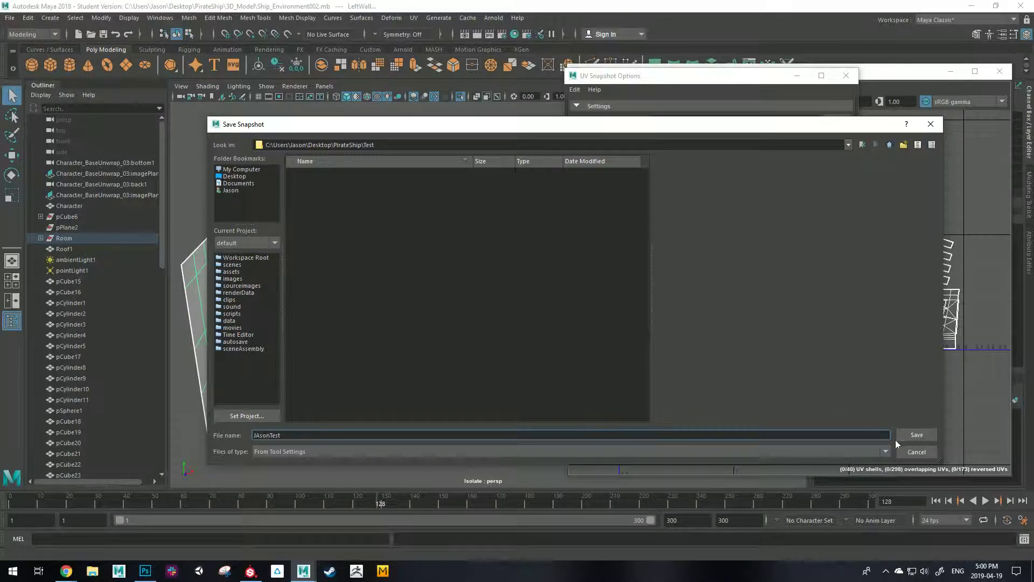
click(903, 438)
Step: Set the UV snapshot's horizontal size to 2048 px, matching the 2048 px vertical size
double_click(668, 151)
text(2048)
key(Tab)
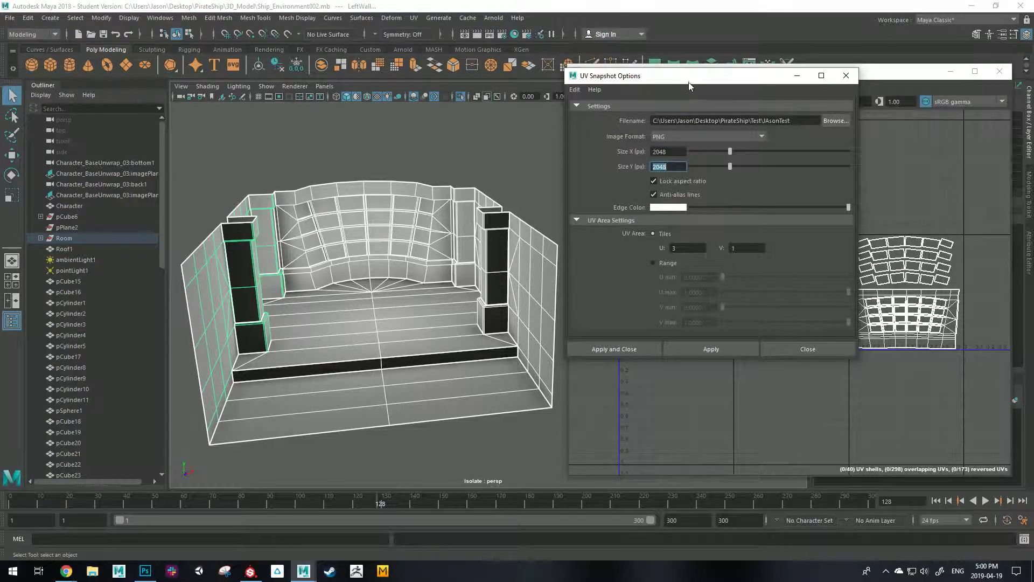
Step: Check the UV tile layout and export the PNG snapshots with the tile area at U 3 and V 1, keeping the options open
drag(690, 82, 361, 87)
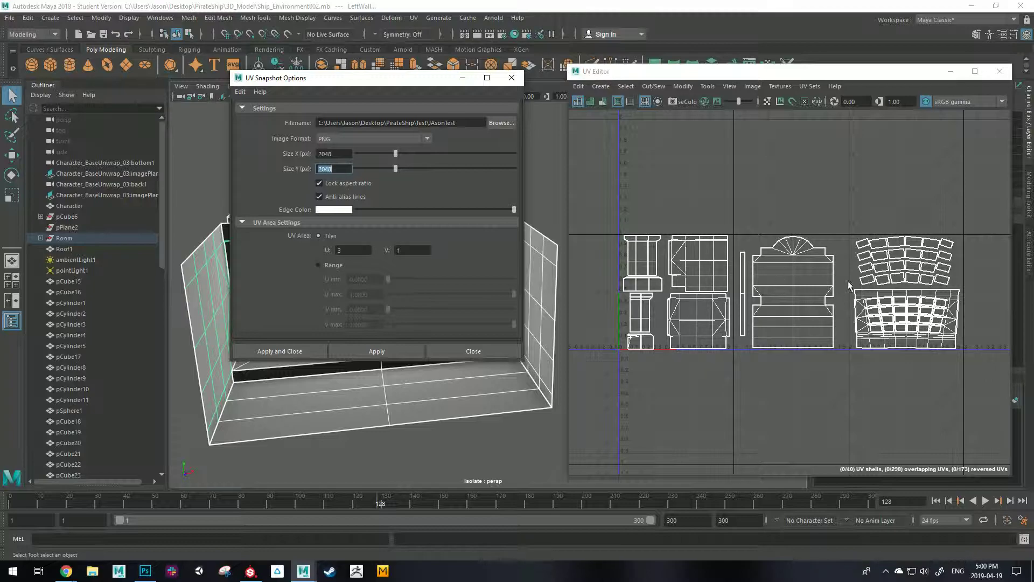
click(351, 249)
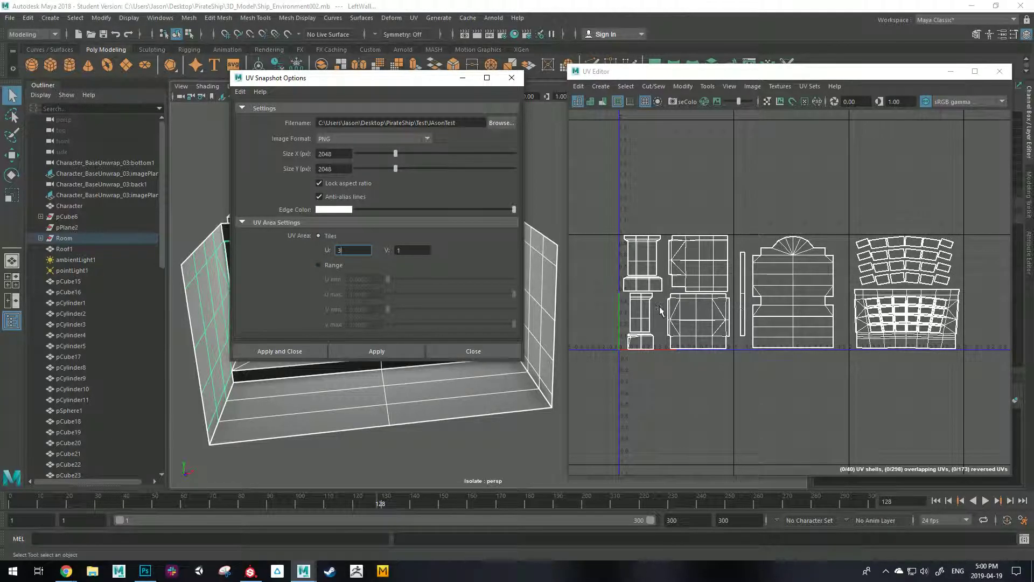
alt+middle_drag(665, 417, 699, 396)
alt+right_drag(699, 396, 661, 387)
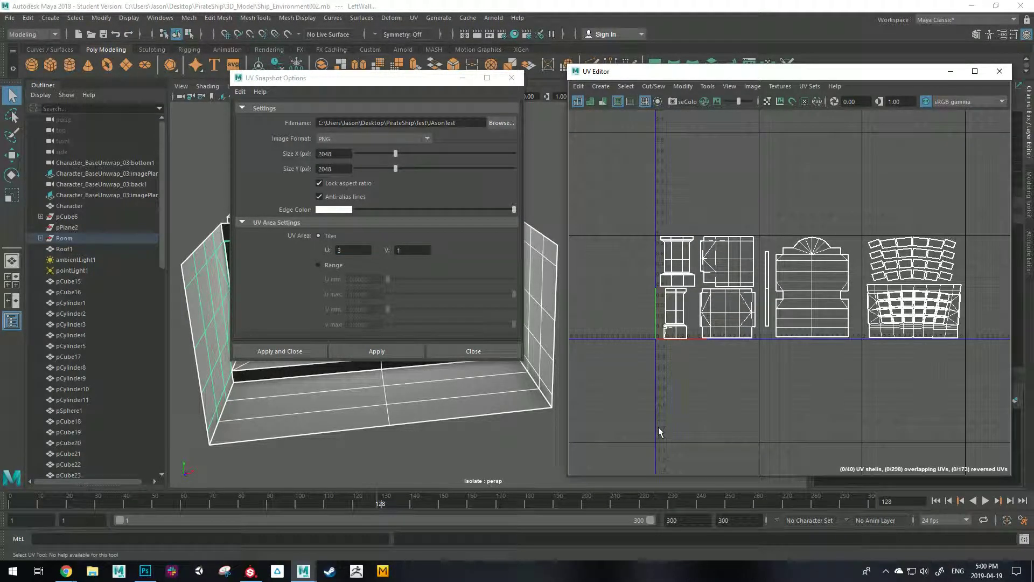
alt+middle_drag(652, 377, 689, 373)
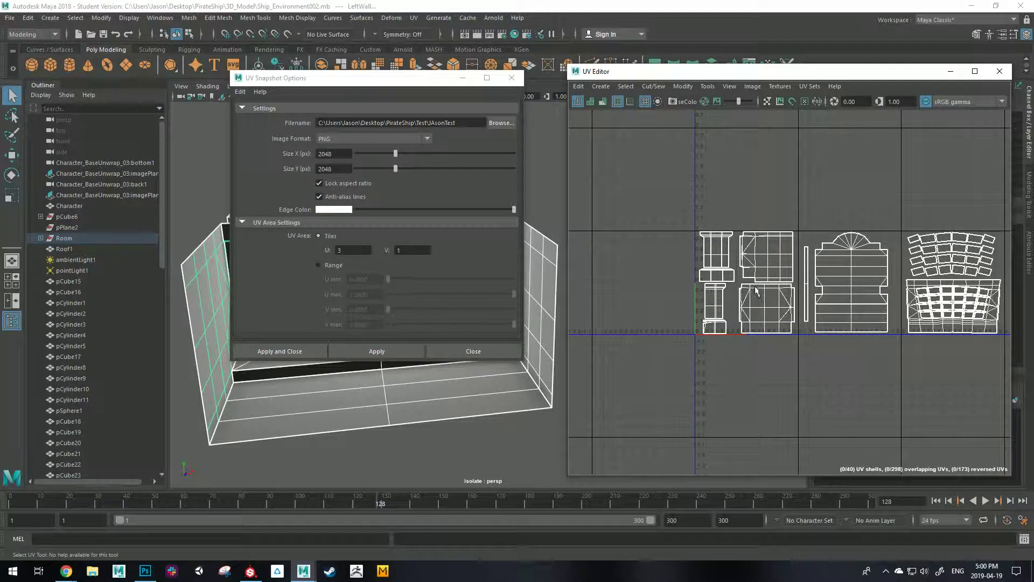
alt+middle_drag(782, 285, 673, 309)
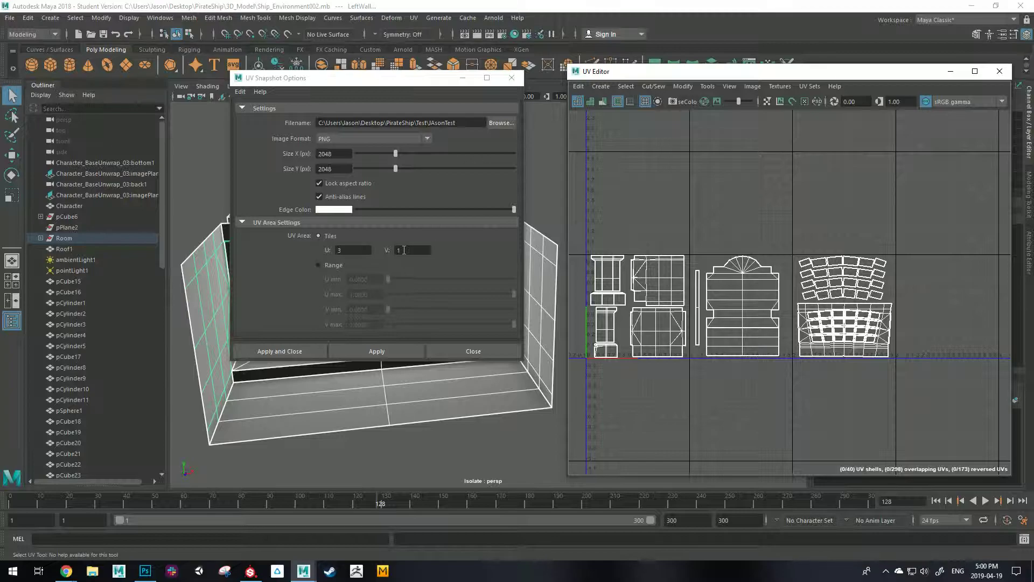
click(375, 347)
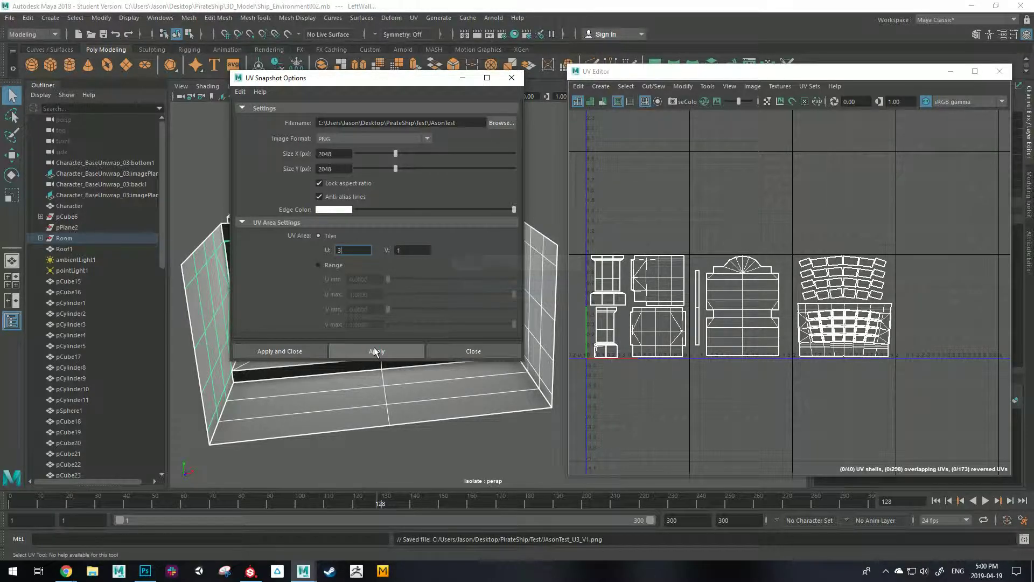
Step: Find the exported snapshots in the PirateShip Test folder in File Explorer and open all three JAsonTest PNGs in Photoshop
click(92, 571)
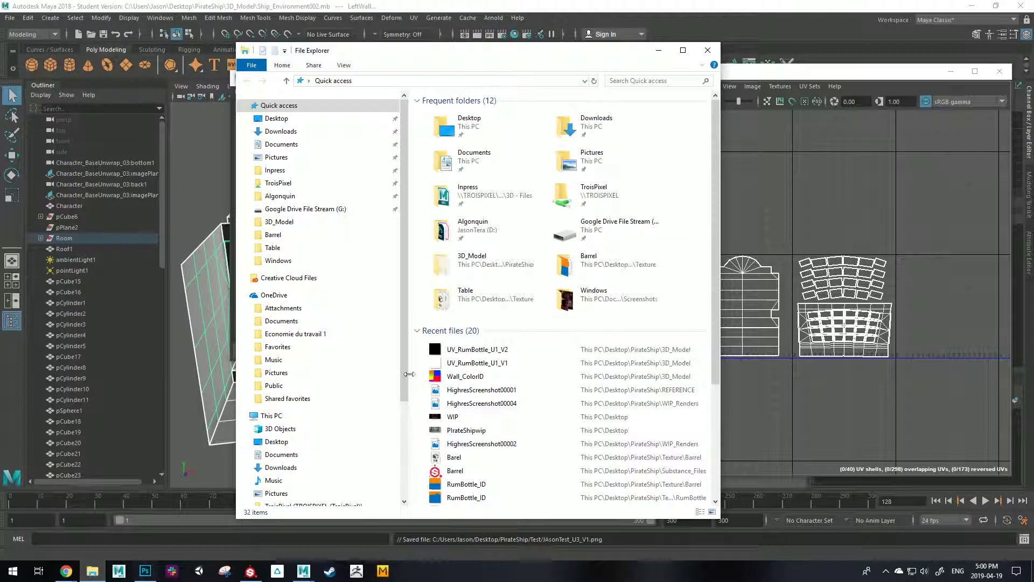
click(291, 121)
click(552, 139)
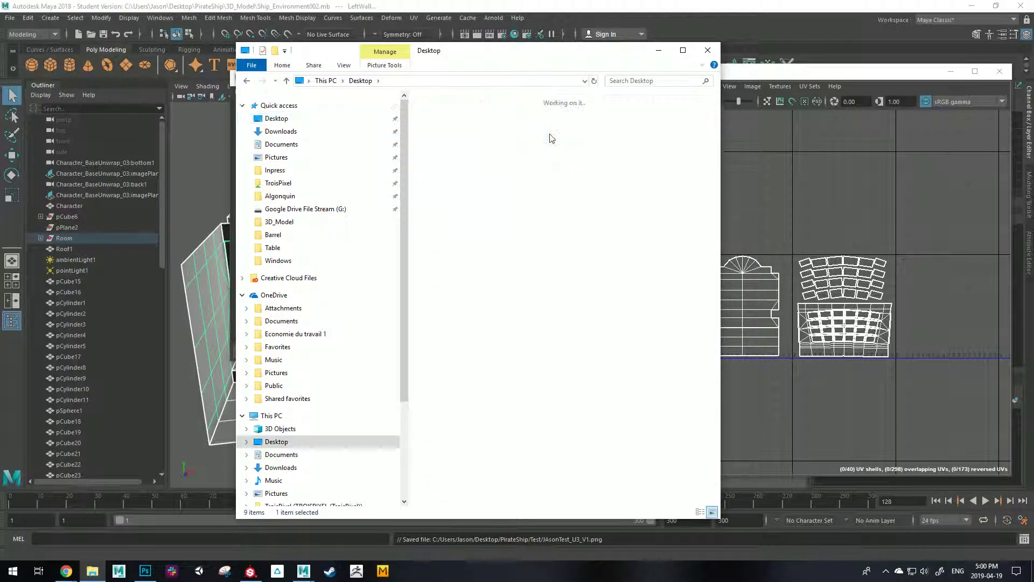
double_click(623, 148)
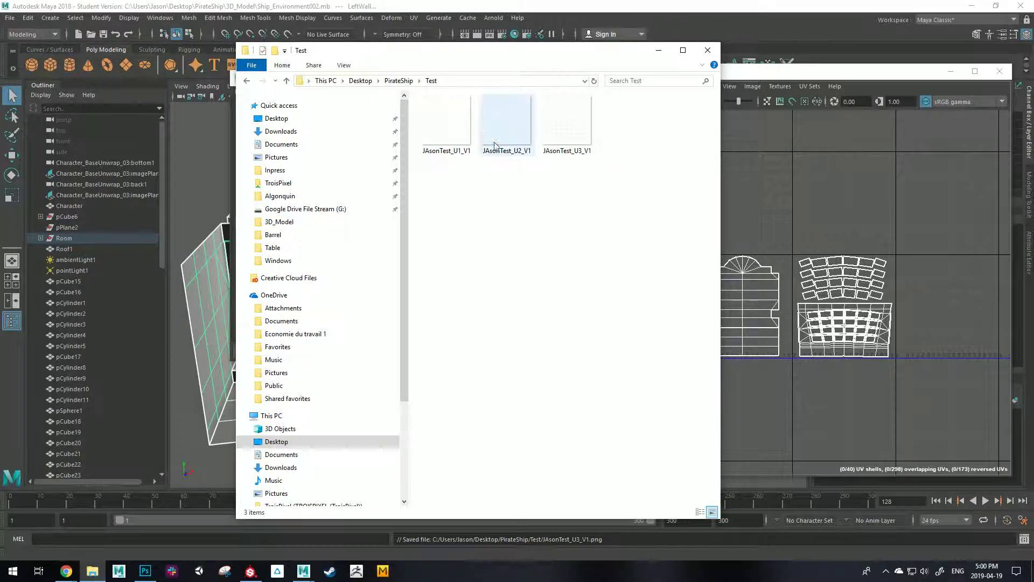
drag(621, 189, 258, 78)
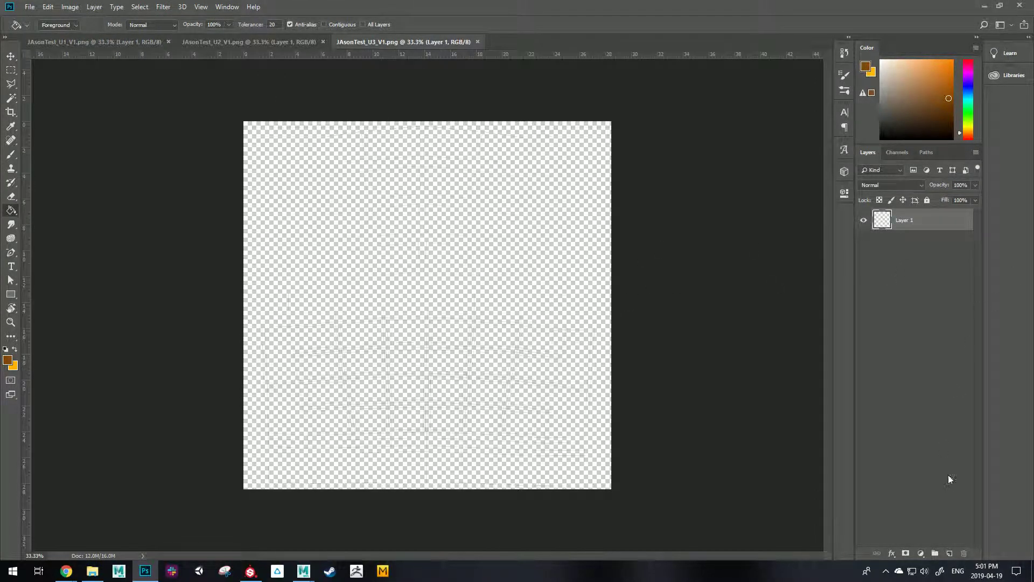
Step: Add a new layer beneath the UV lines in JAsonTest_U3_V1.png and fill it with a near-black colour
click(950, 554)
drag(919, 231, 916, 256)
click(881, 130)
click(450, 327)
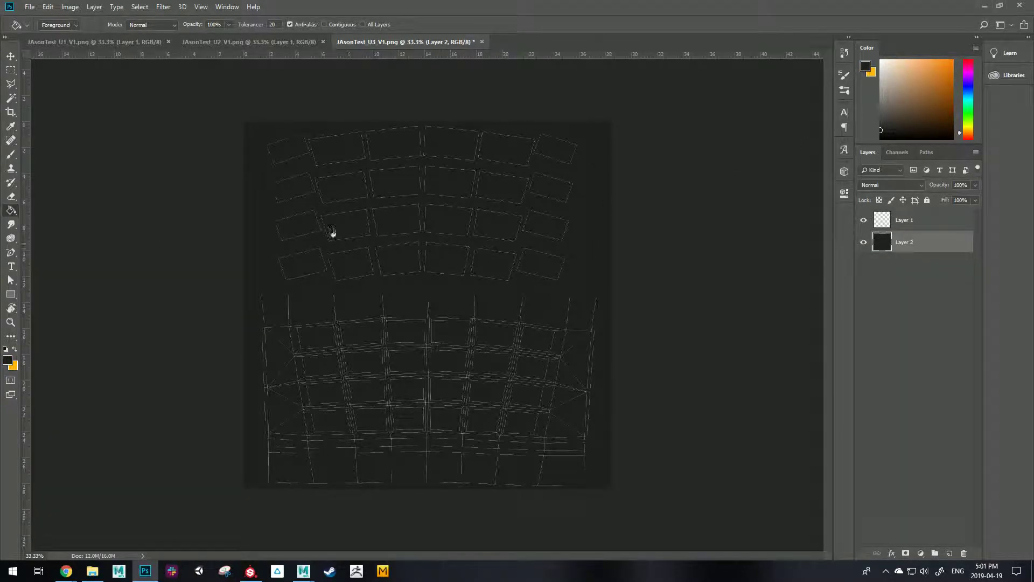
Step: Add a near-black filled layer beneath the UV lines in JAsonTest_U2_V1.png
click(237, 42)
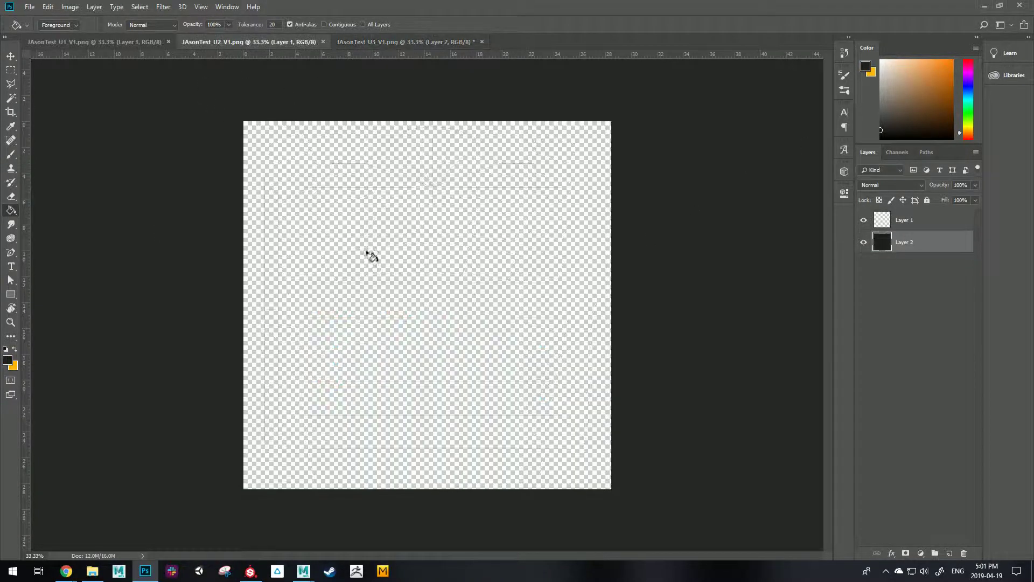
click(950, 554)
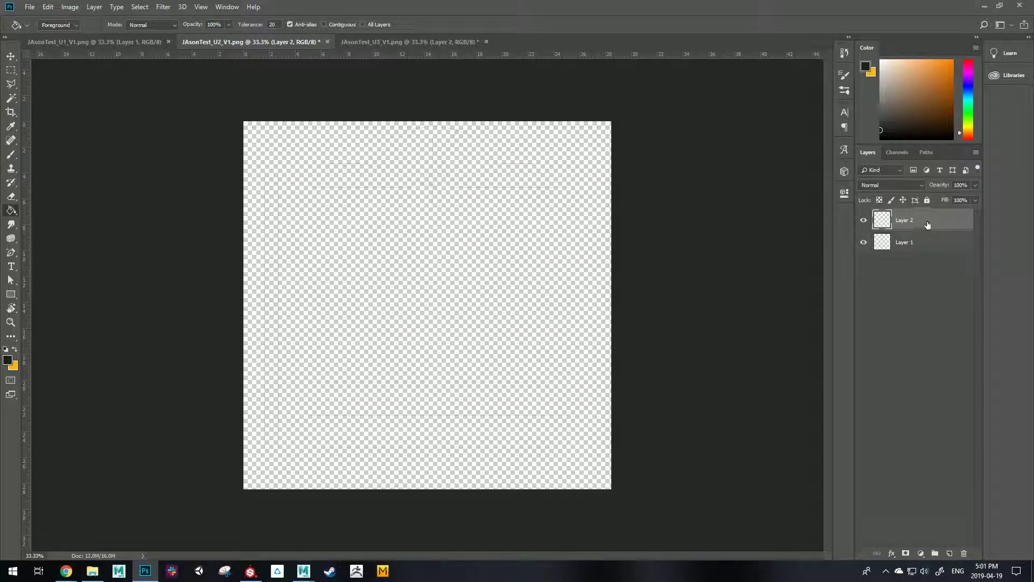
drag(928, 225, 924, 249)
click(409, 284)
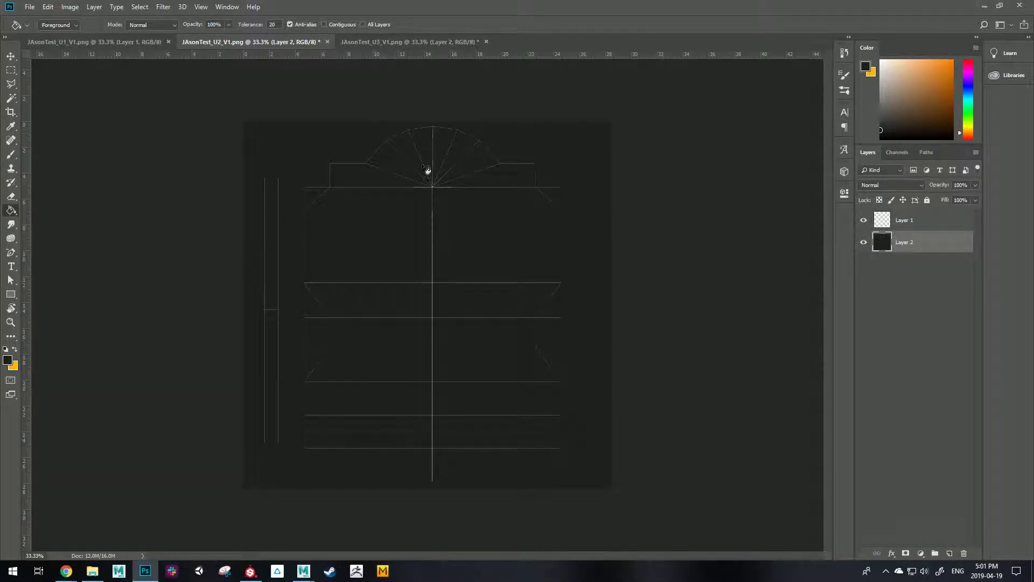
Step: Add a near-black filled layer beneath the UV lines in JAsonTest_U1_V1.png
click(129, 42)
click(950, 553)
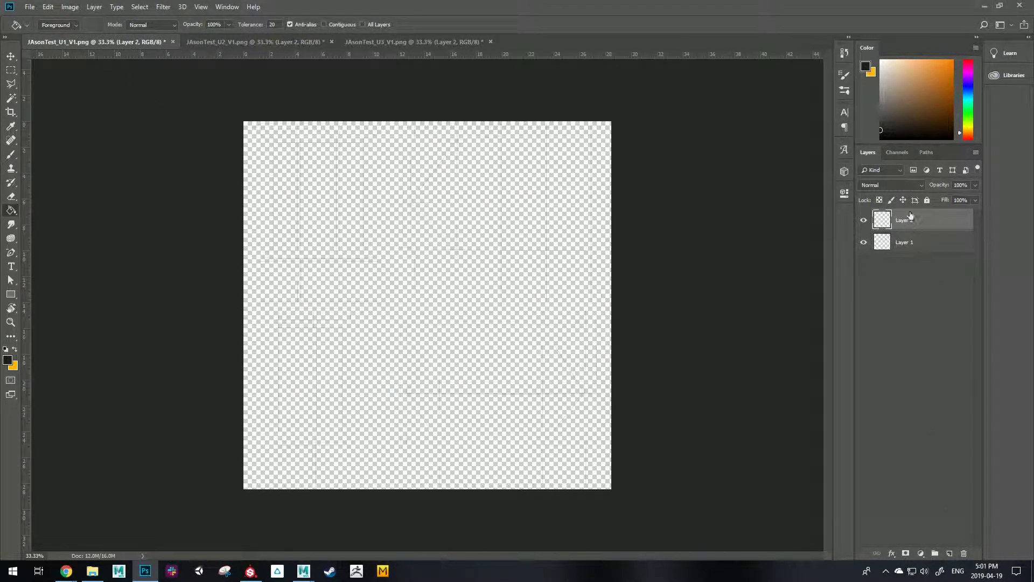
drag(913, 258, 913, 255)
click(406, 287)
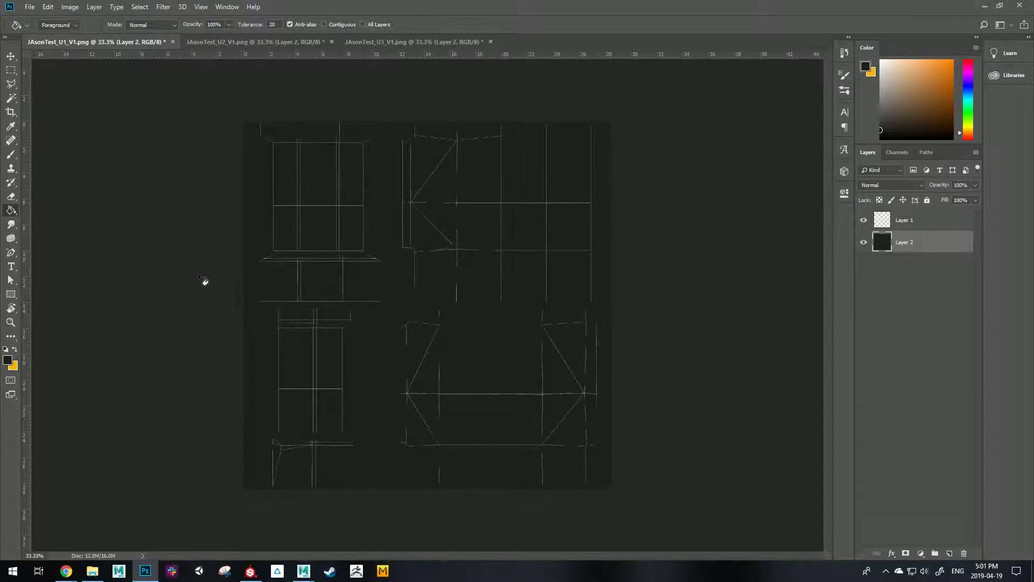
Step: Marquee-select the upper-left column shell down to just above its base and fill the selection with bright orange on the background layer
click(12, 71)
alt+scroll(298, 228, up, 2)
drag(205, 82, 384, 307)
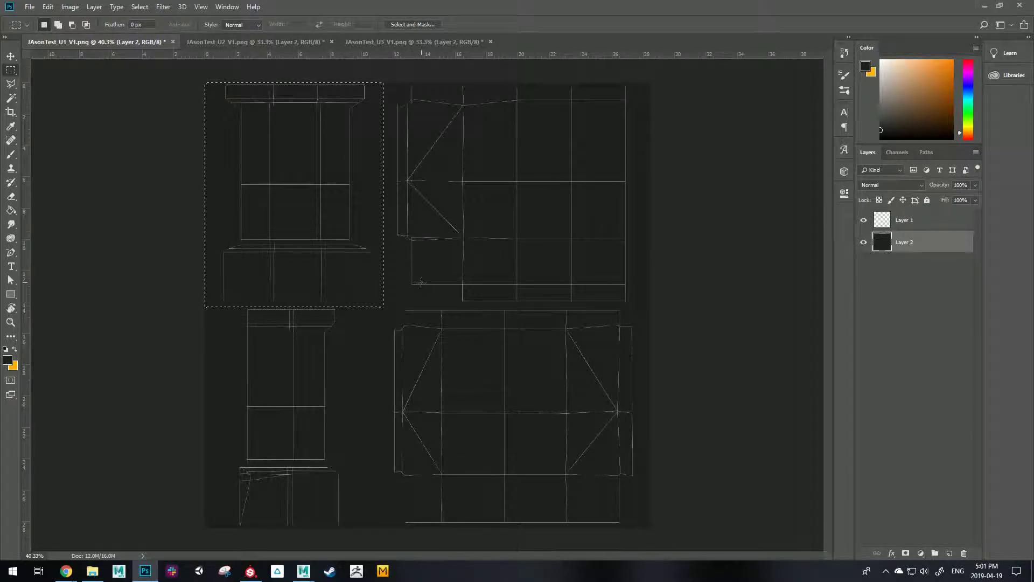
drag(205, 82, 387, 243)
click(952, 62)
click(11, 211)
click(280, 107)
Step: Marquee-select the column base directly below the orange block and fill it with bright green
click(10, 70)
mouse_move(205, 304)
mouse_down()
mouse_move(374, 305)
mouse_move(387, 242)
mouse_up()
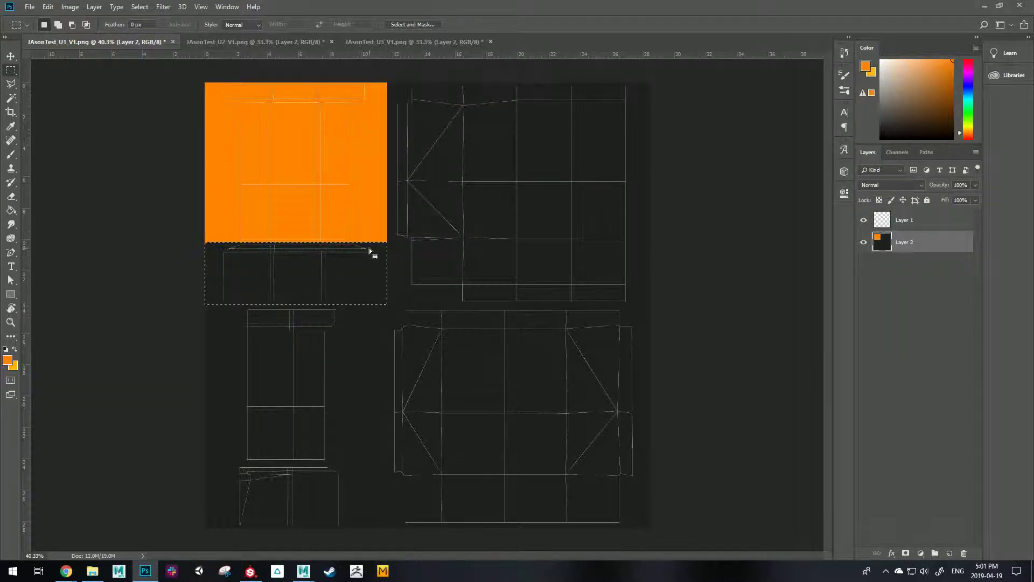
click(10, 211)
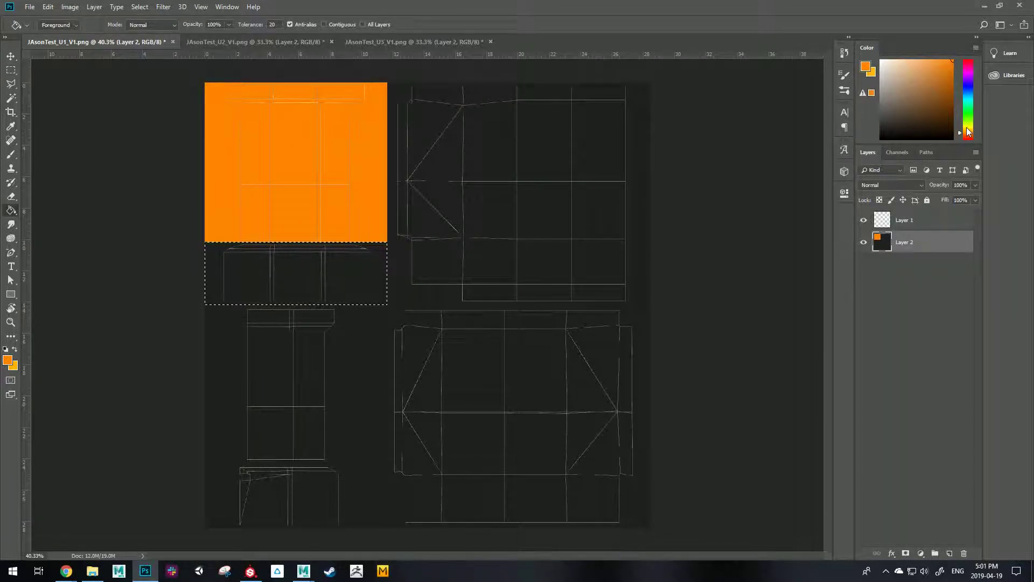
drag(969, 132, 969, 118)
click(238, 274)
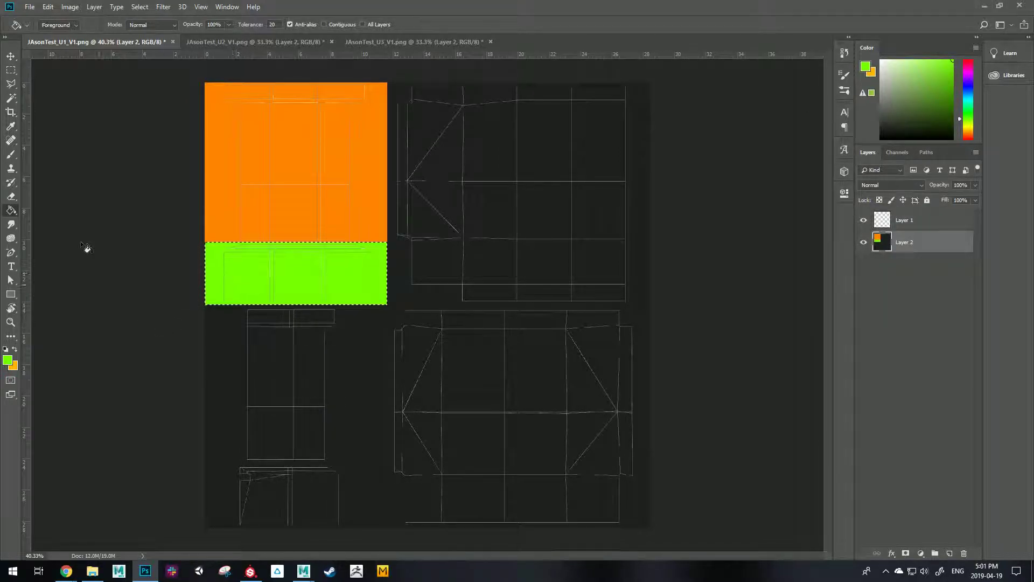
Step: Marquee-select the lower-left column shell below the green block and fill it with the orange sampled from the upper block
click(11, 70)
click(192, 311)
drag(205, 305, 383, 461)
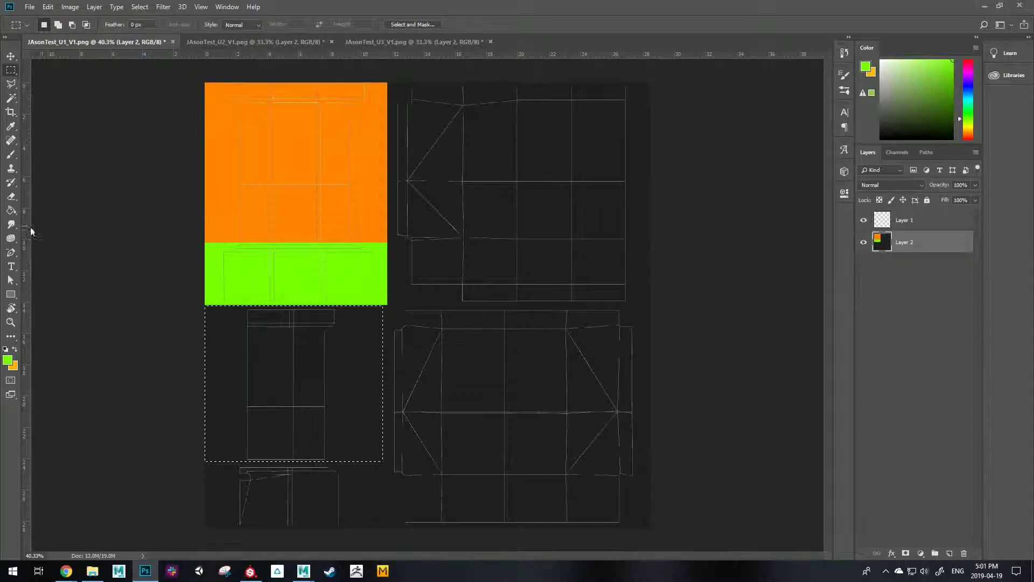
click(11, 210)
alt+click(367, 185)
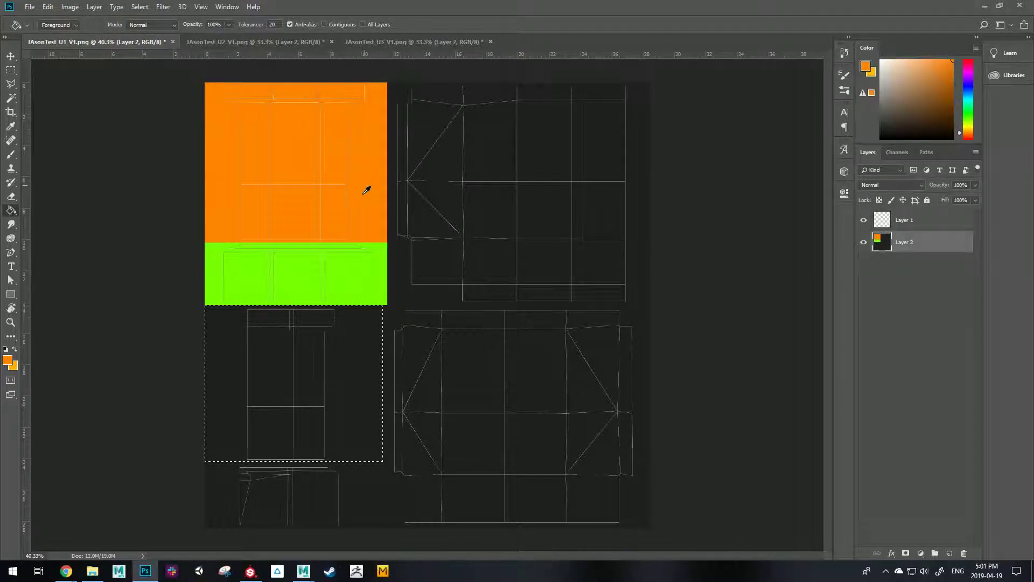
click(366, 389)
Step: Marquee-select the remaining column base beneath the lower orange block and fill it with the sampled bright green
click(11, 70)
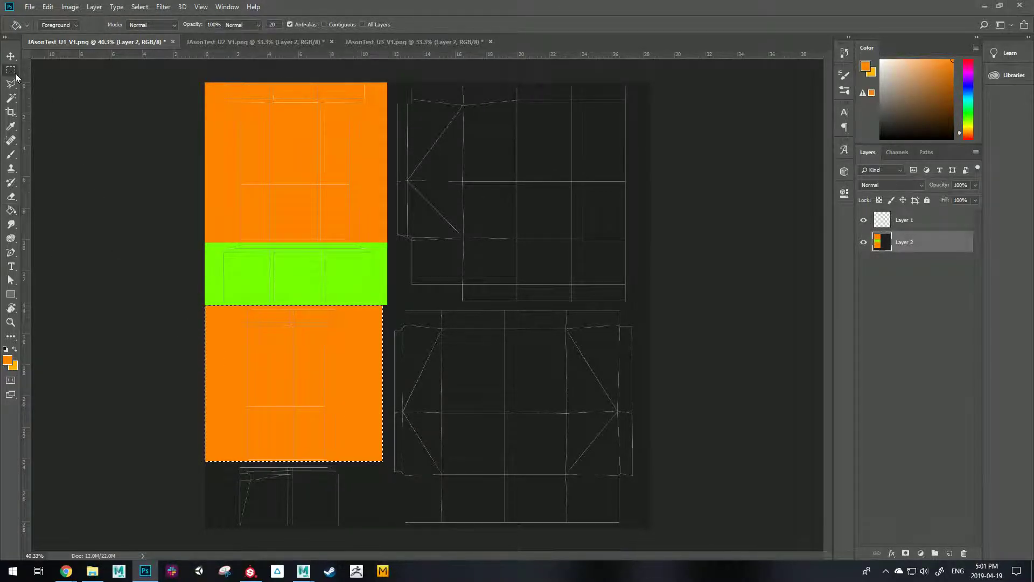
click(203, 461)
drag(200, 461, 382, 527)
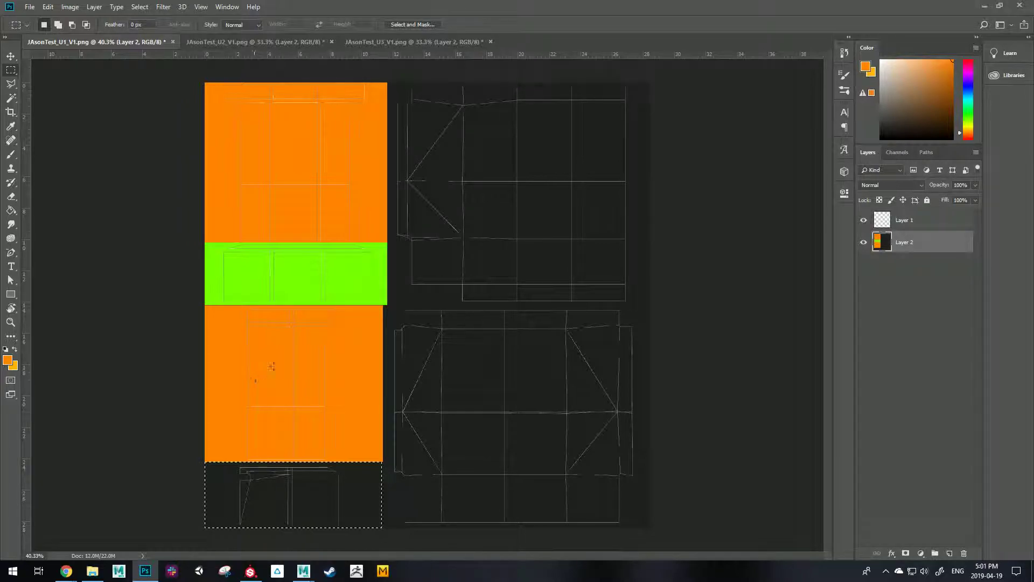
key(g)
alt+click(379, 260)
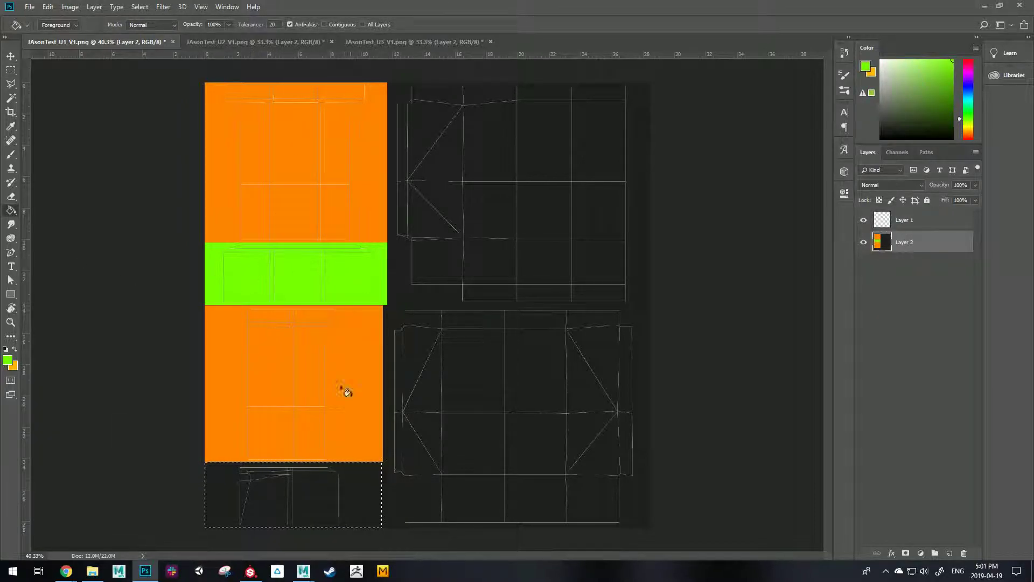
click(370, 501)
Step: Marquee-select the upper-right wall shells beside the upper orange and green blocks and fill the area with turquoise
click(11, 83)
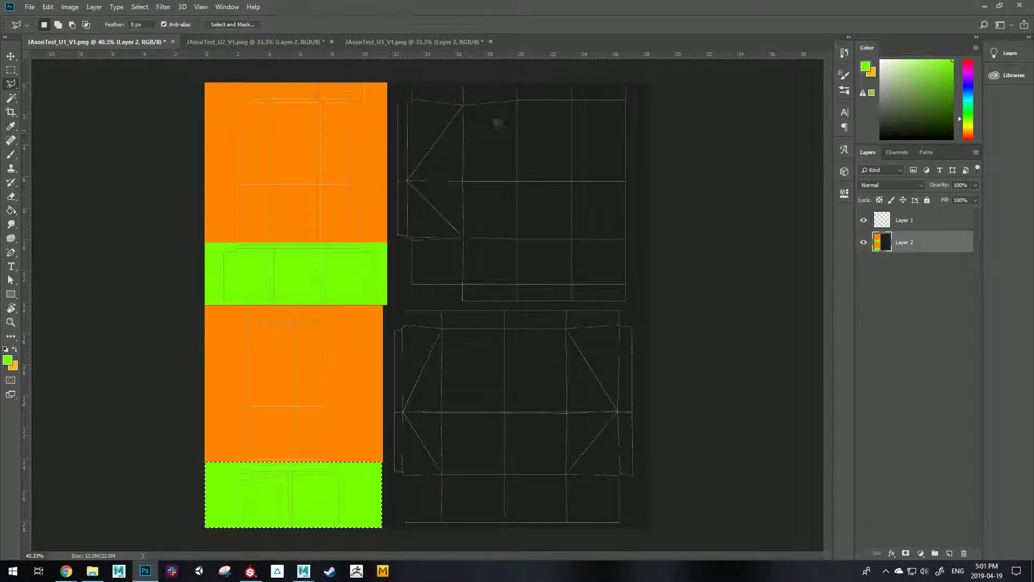
click(11, 70)
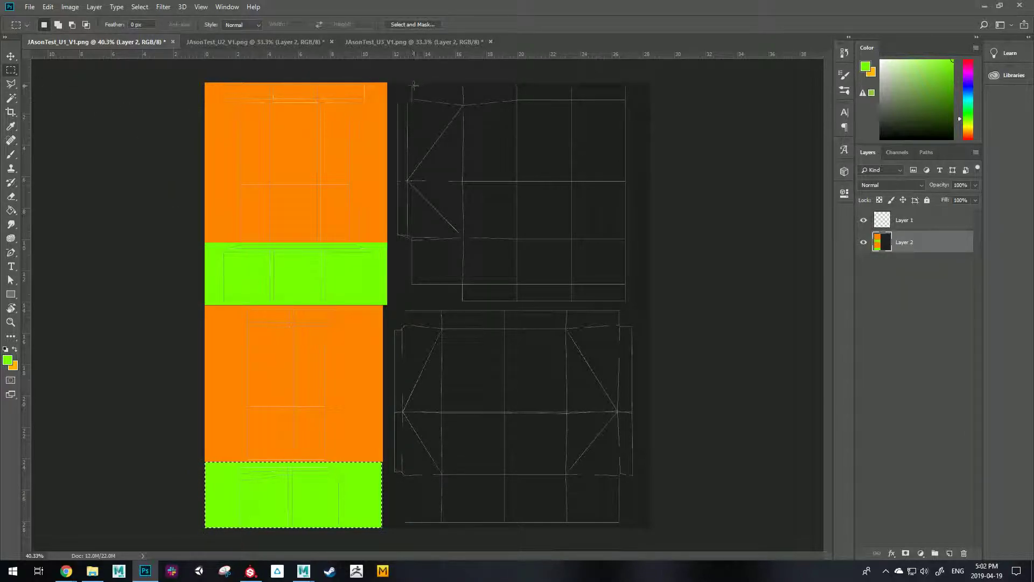
mouse_move(650, 82)
mouse_down()
mouse_move(386, 264)
mouse_move(386, 305)
mouse_up()
click(11, 210)
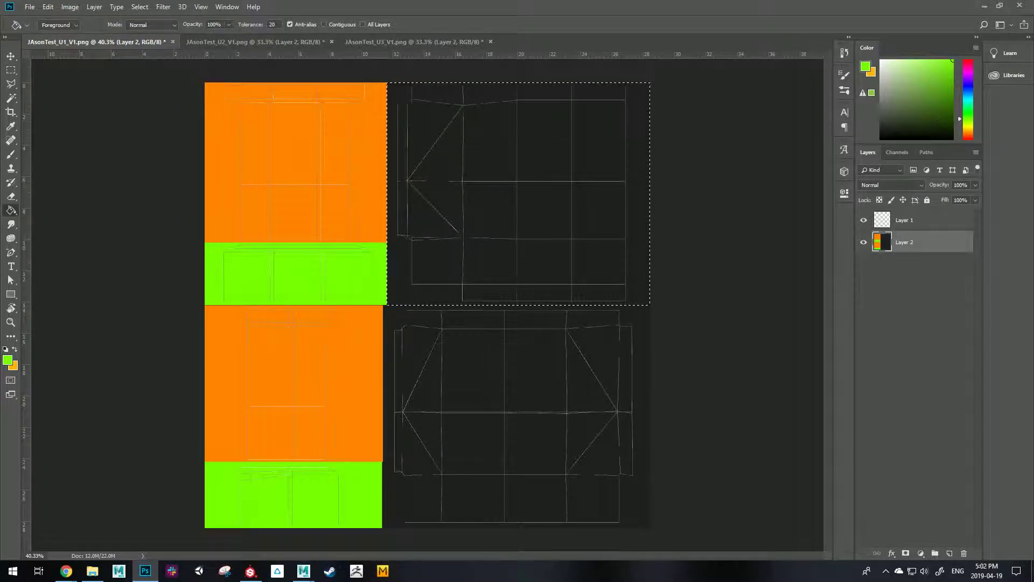
click(968, 101)
click(584, 194)
Step: Marquee-select the lower-right wall shells, fill the area with pure blue, and clear the selection
key(m)
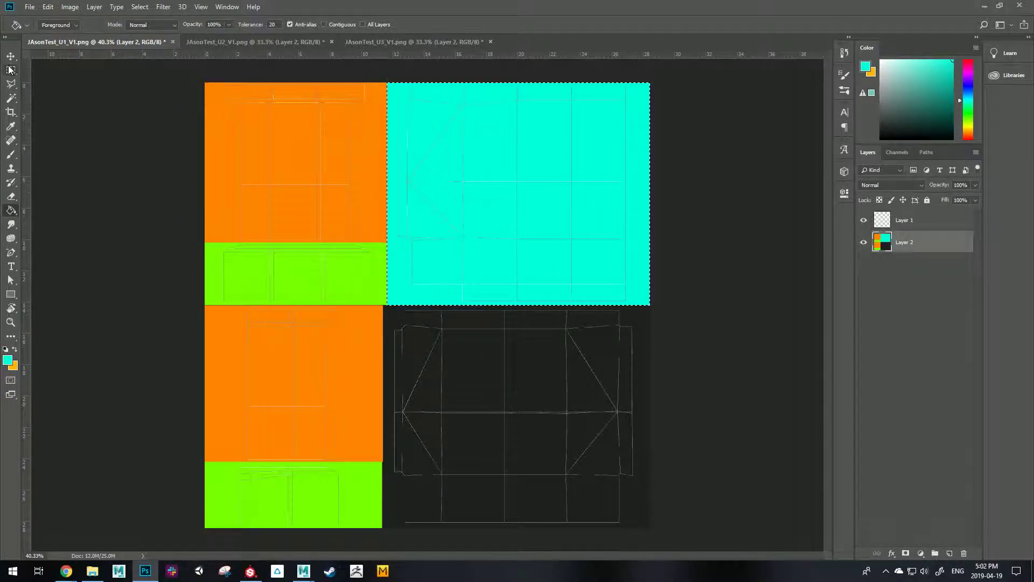
drag(674, 527, 383, 305)
click(969, 86)
key(g)
click(450, 400)
key(m)
key(ctrl+d)
Step: Hide the UV line layer and save the colour map as a PNG named Test_ColorID in the Test folder
click(863, 221)
click(29, 7)
click(77, 128)
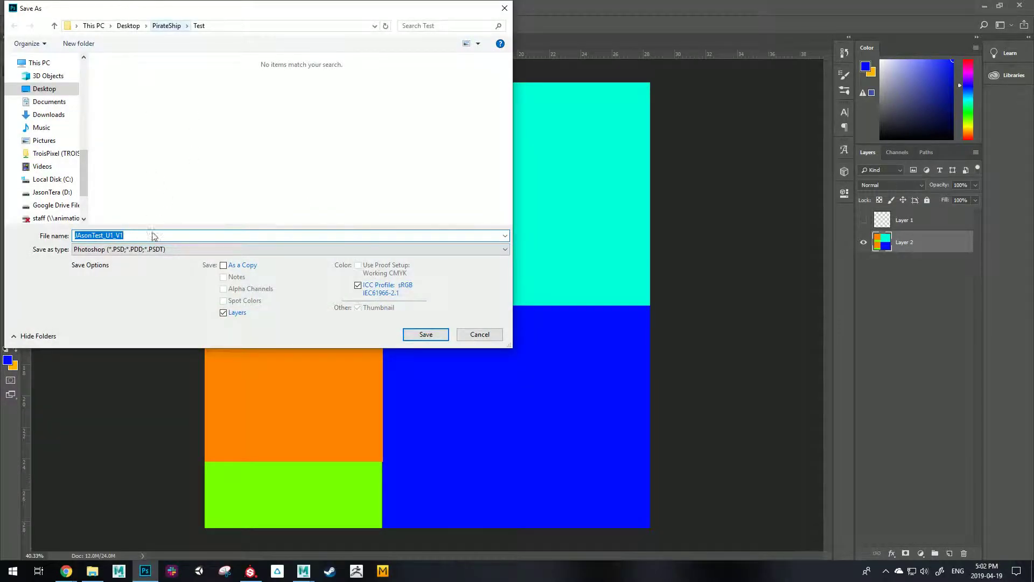
click(152, 249)
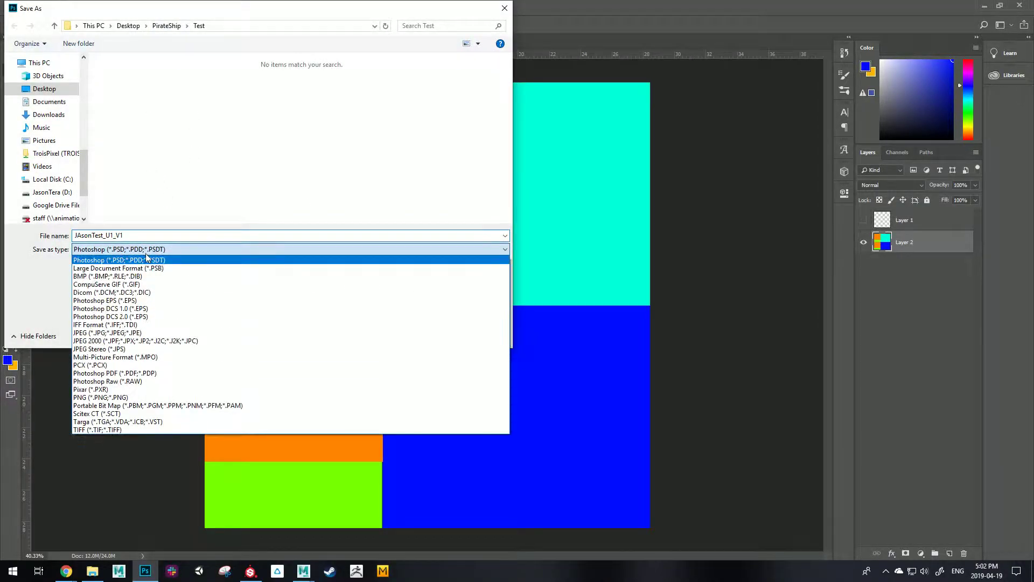
click(108, 397)
drag(134, 235, 92, 230)
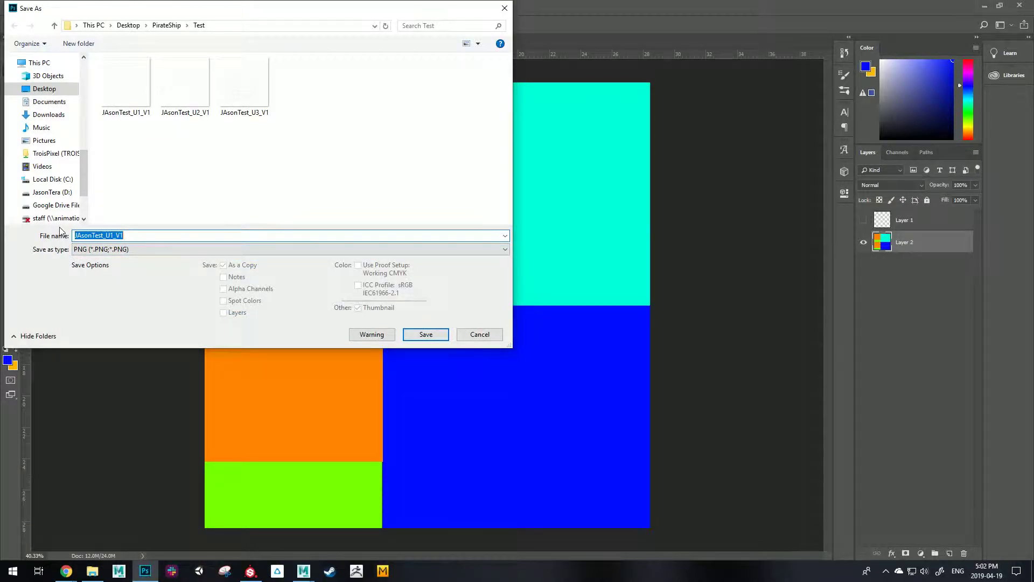
text(Tex)
click(437, 334)
click(577, 183)
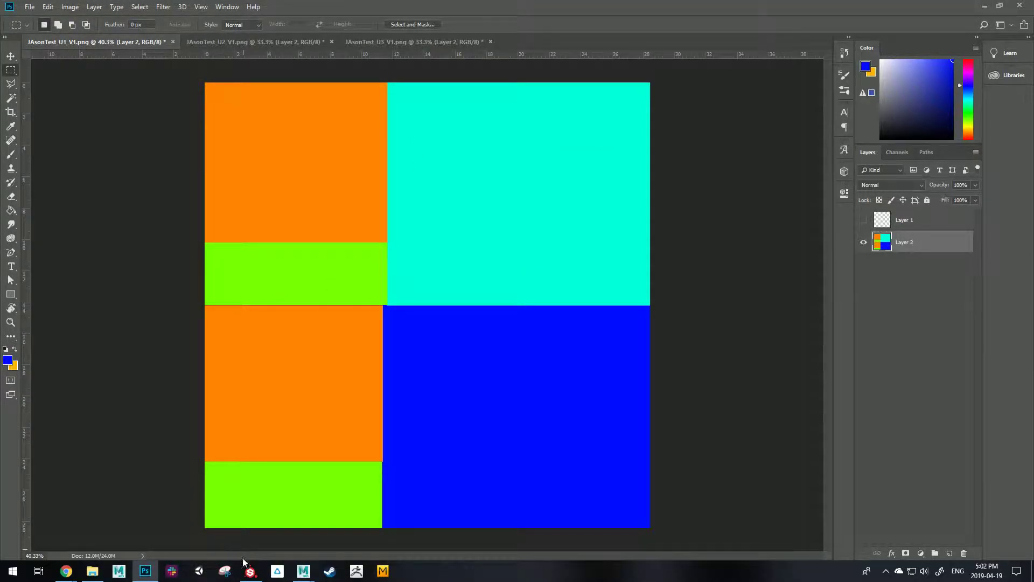
Step: Switch to Substance Painter and collapse the ColumnBase and Wall layer folders
click(250, 571)
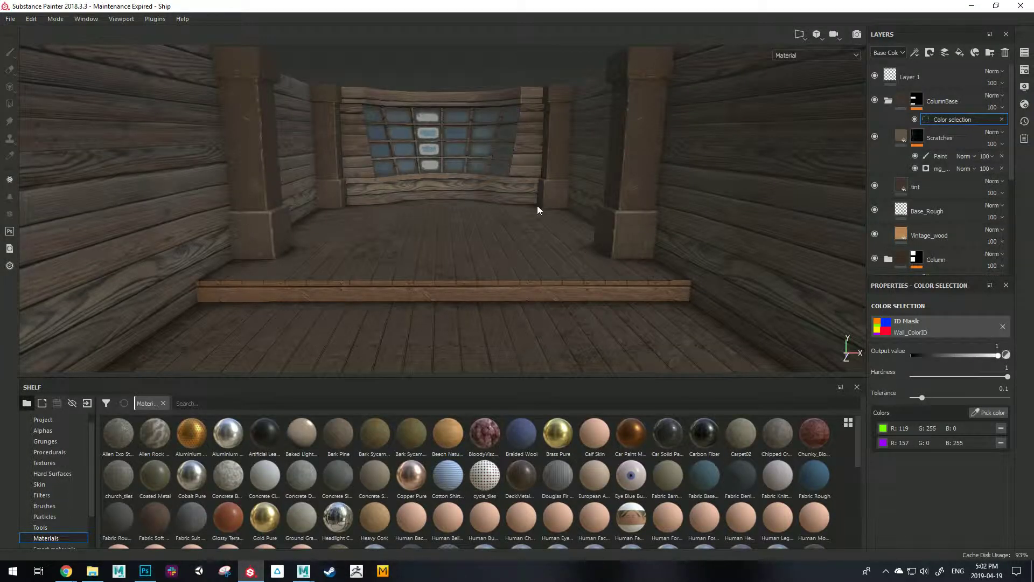
click(886, 102)
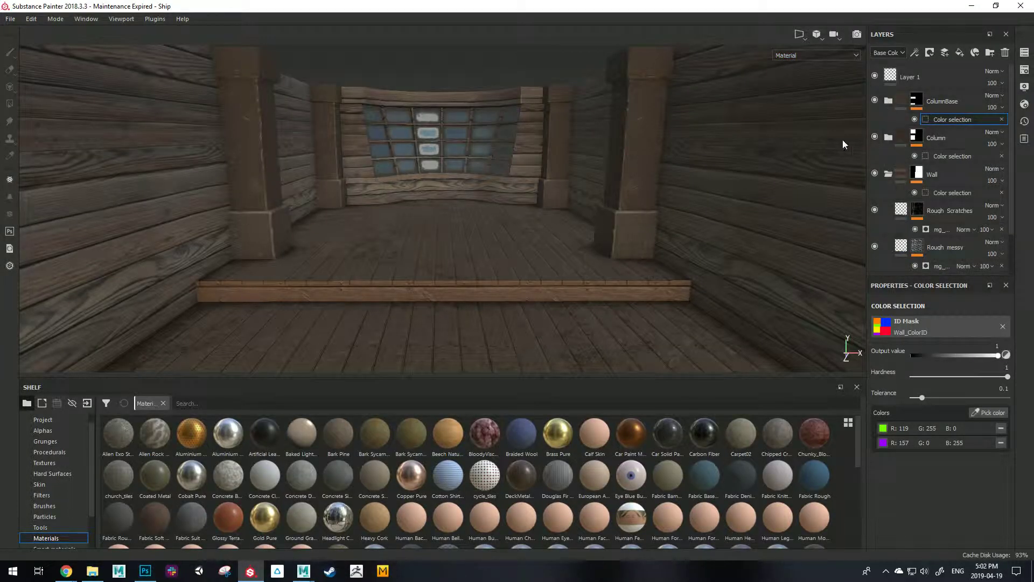
click(888, 175)
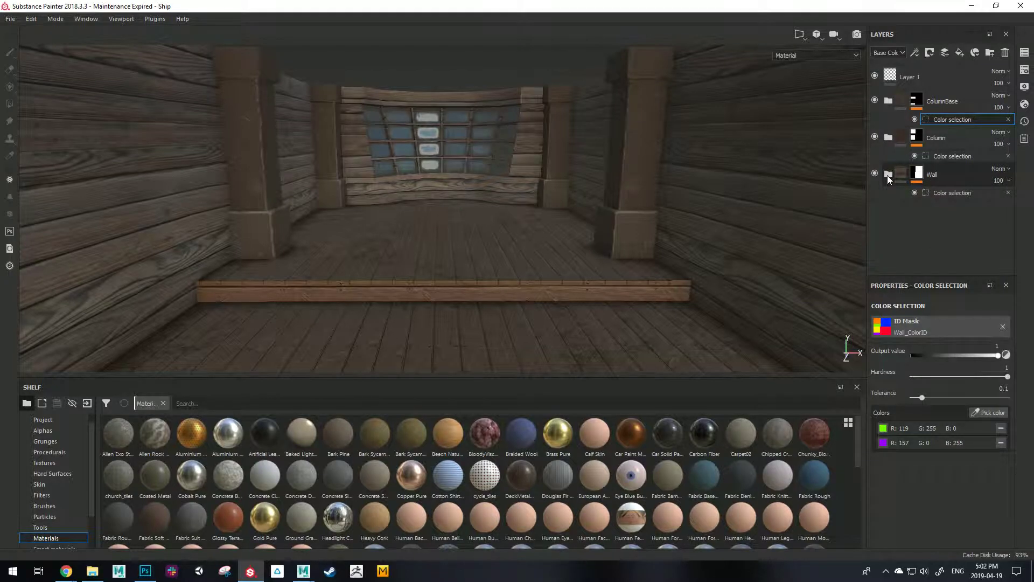
Step: Start a new project and choose the Room OBJ from PirateShip's Texture/Ship folder as its mesh
click(10, 19)
click(20, 31)
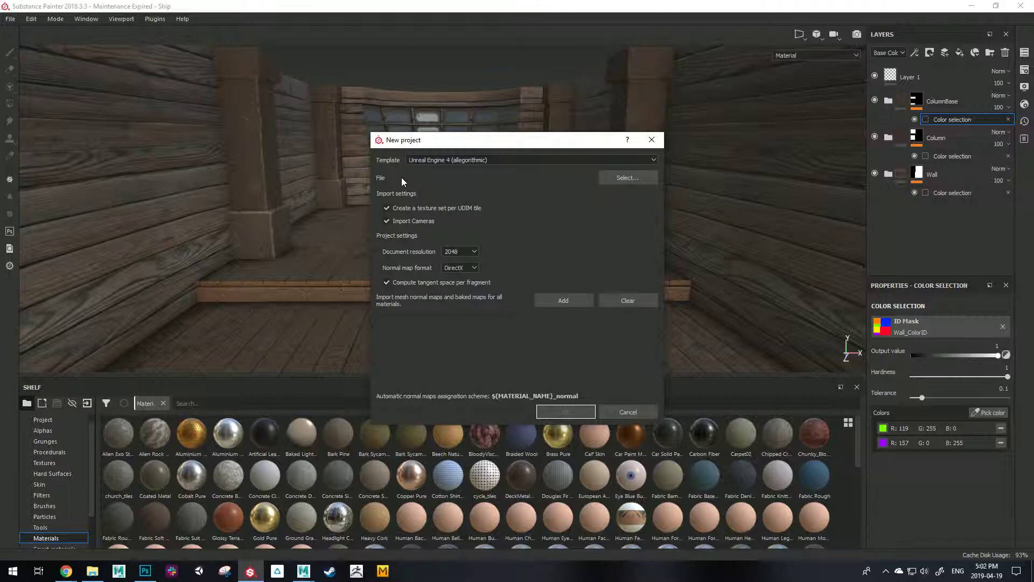
click(628, 177)
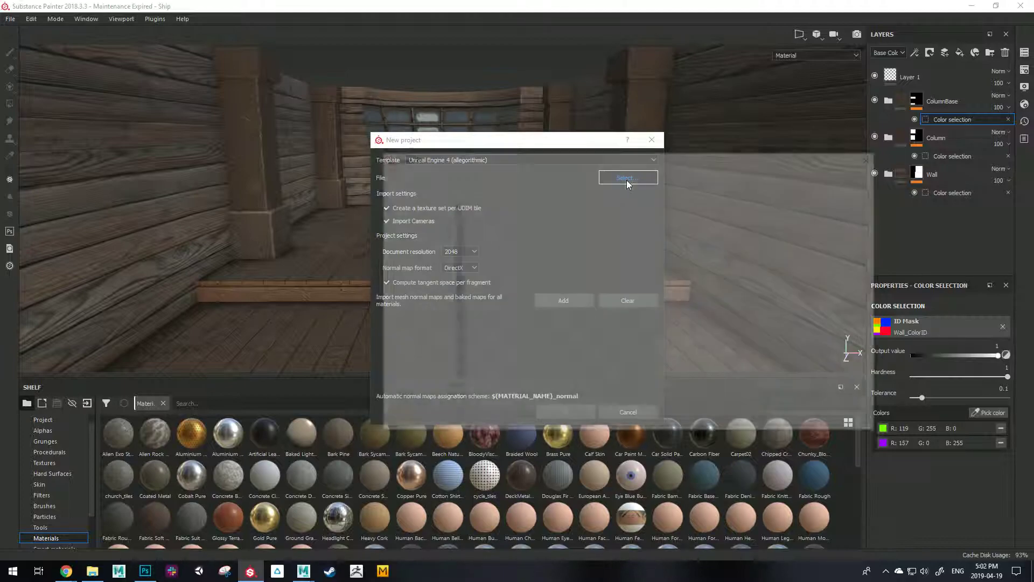
click(574, 174)
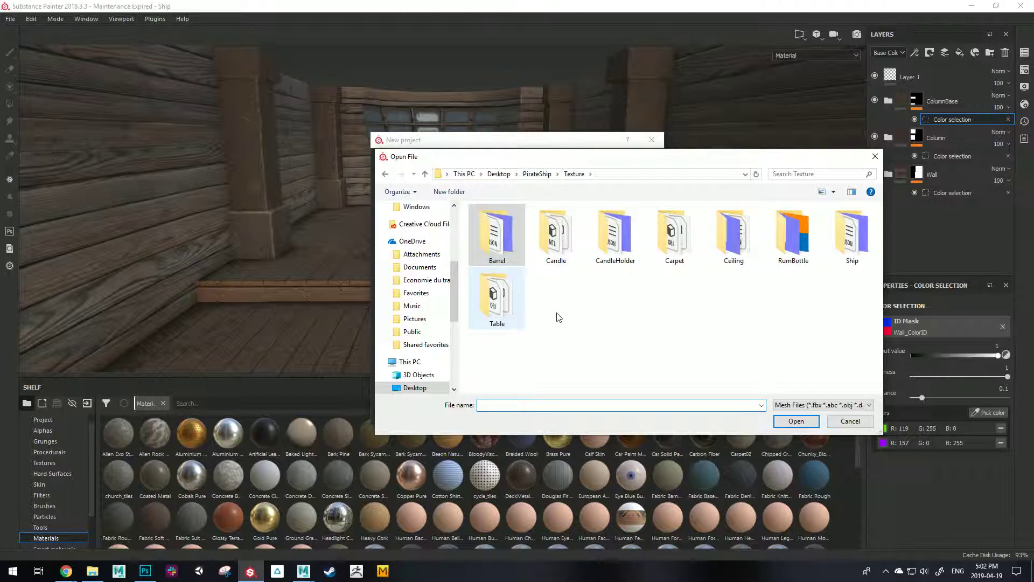
double_click(852, 251)
click(510, 246)
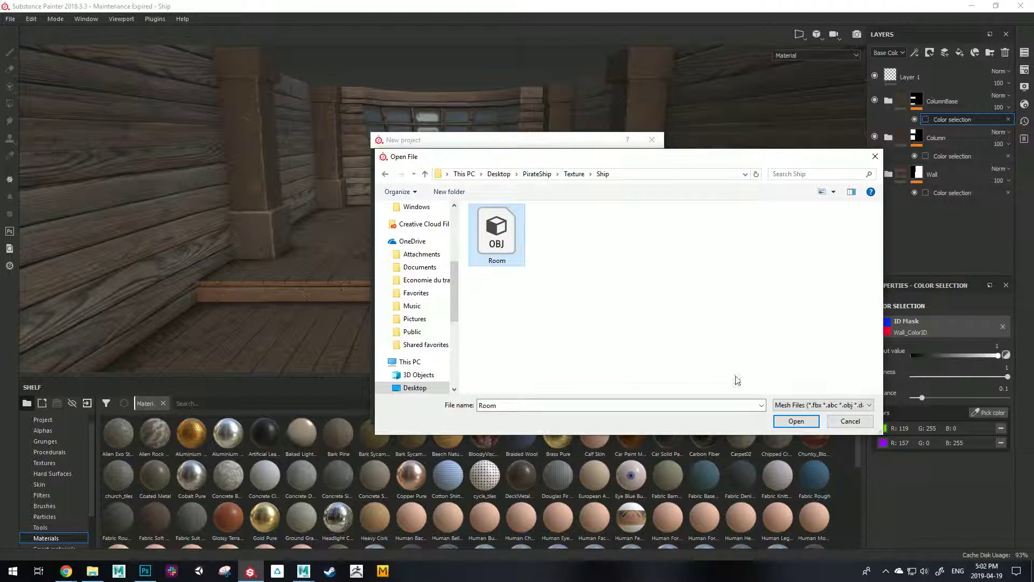
click(796, 421)
Step: Add Test_ColorID.png from the Test folder to the imported maps and create the project, saving the open project's changes
click(574, 300)
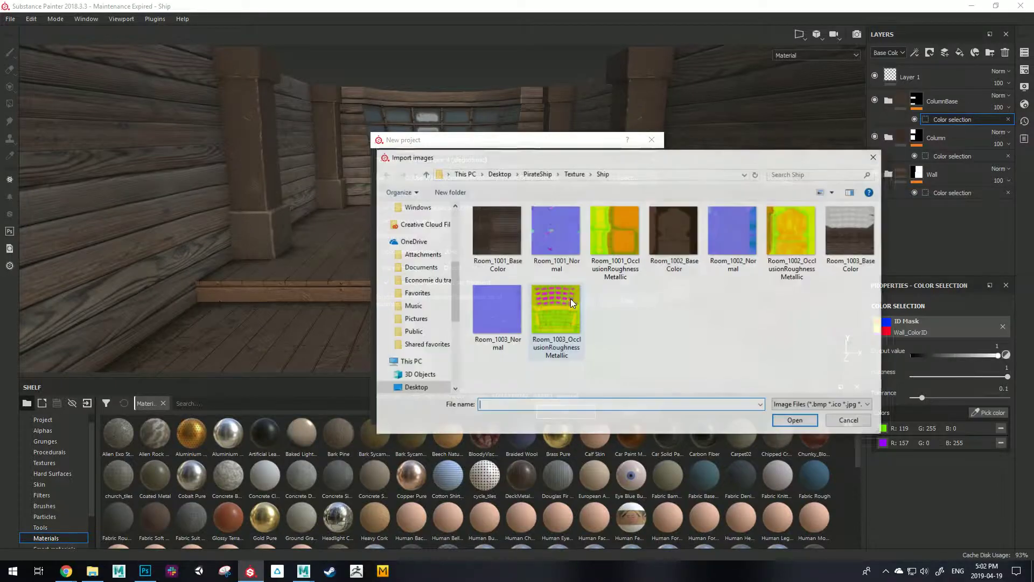
click(573, 174)
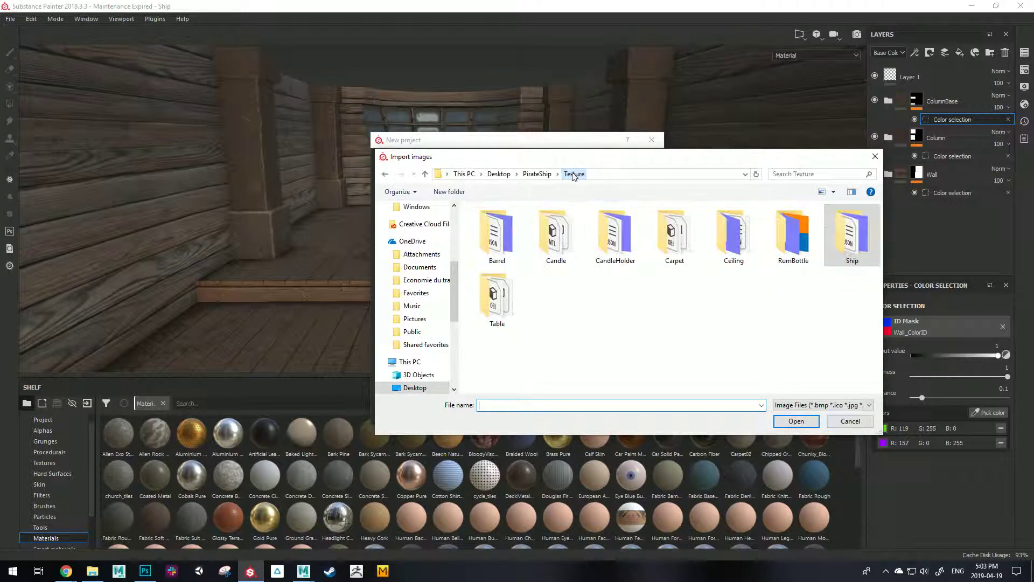
click(537, 174)
double_click(683, 249)
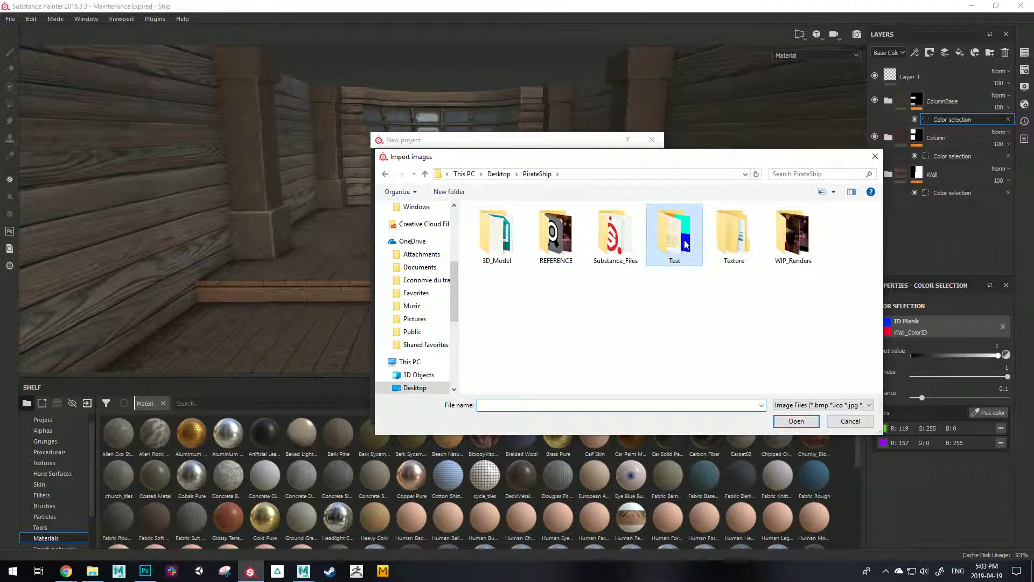
click(680, 251)
click(796, 421)
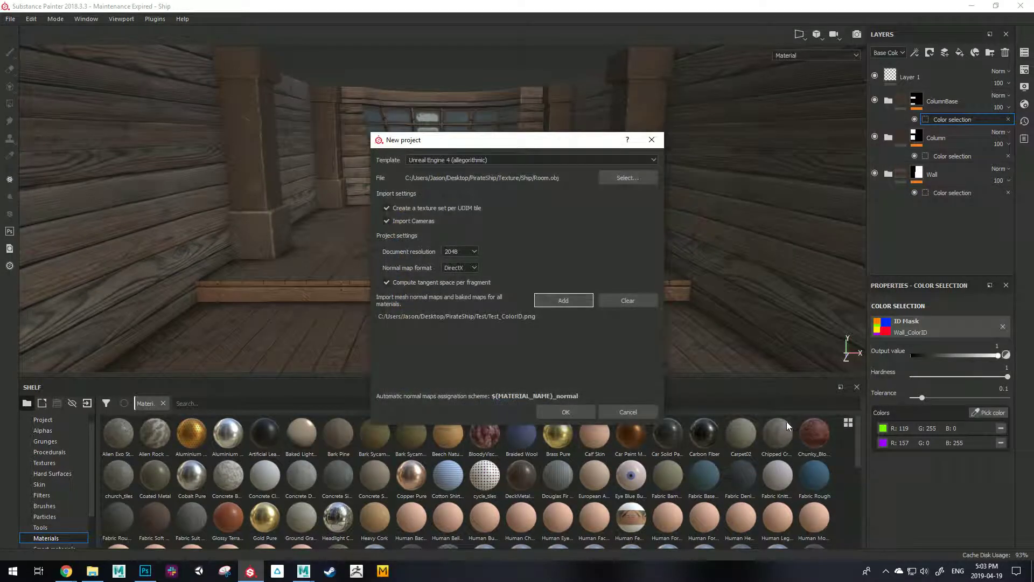
click(567, 409)
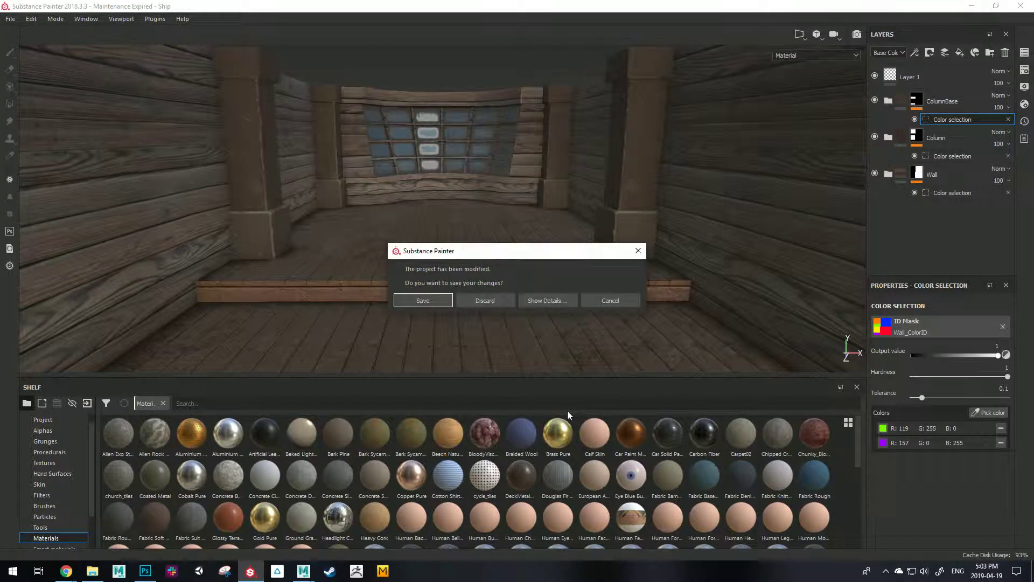
click(423, 301)
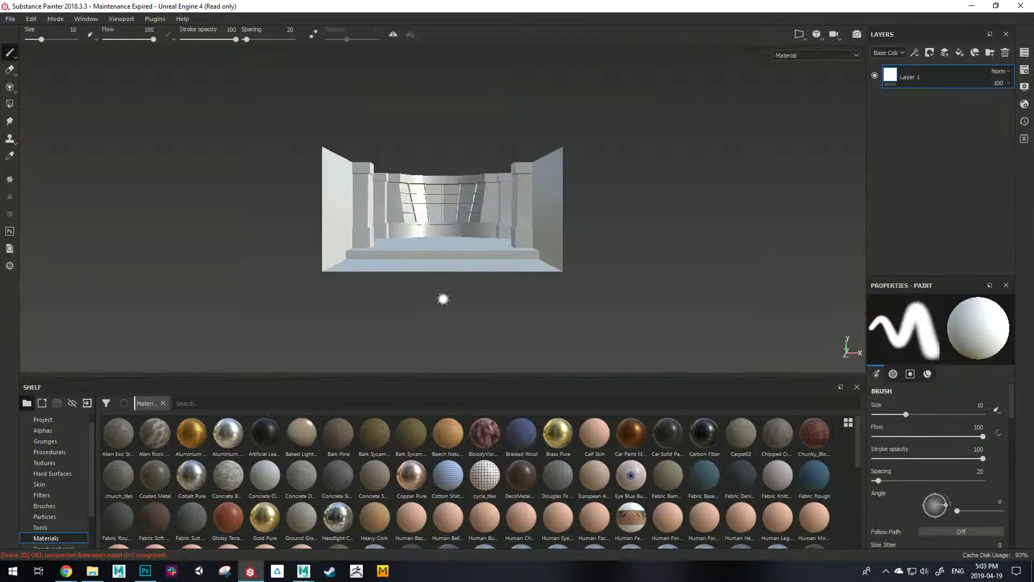
Step: Toggle the visibility of texture sets 1001, 1002 and 1003 to examine which parts of the room each one covers
alt+drag(436, 272, 414, 208)
alt+middle_drag(414, 208, 427, 210)
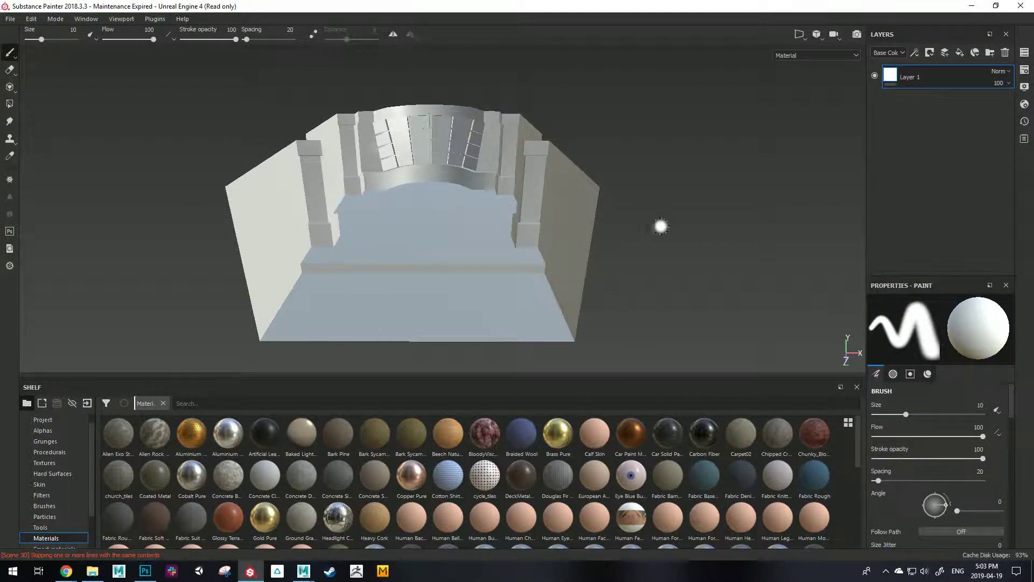
alt+drag(351, 193, 360, 198)
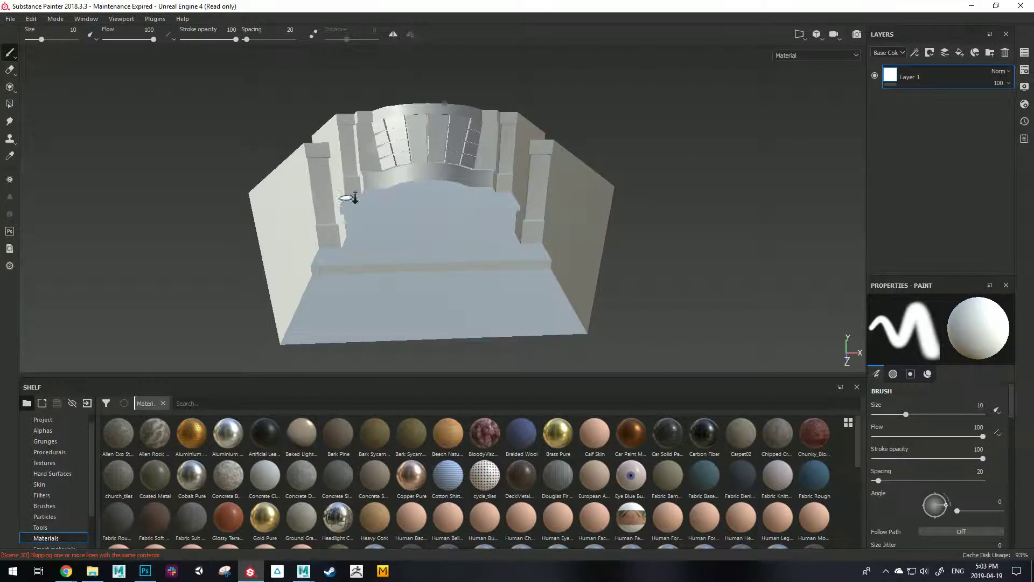
alt+right_drag(361, 197, 375, 207)
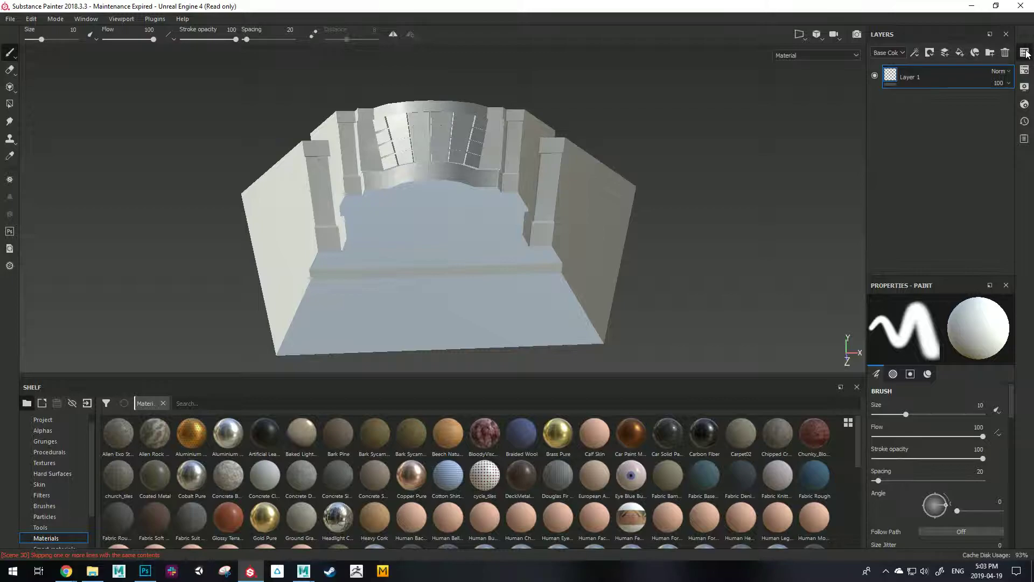
click(1025, 53)
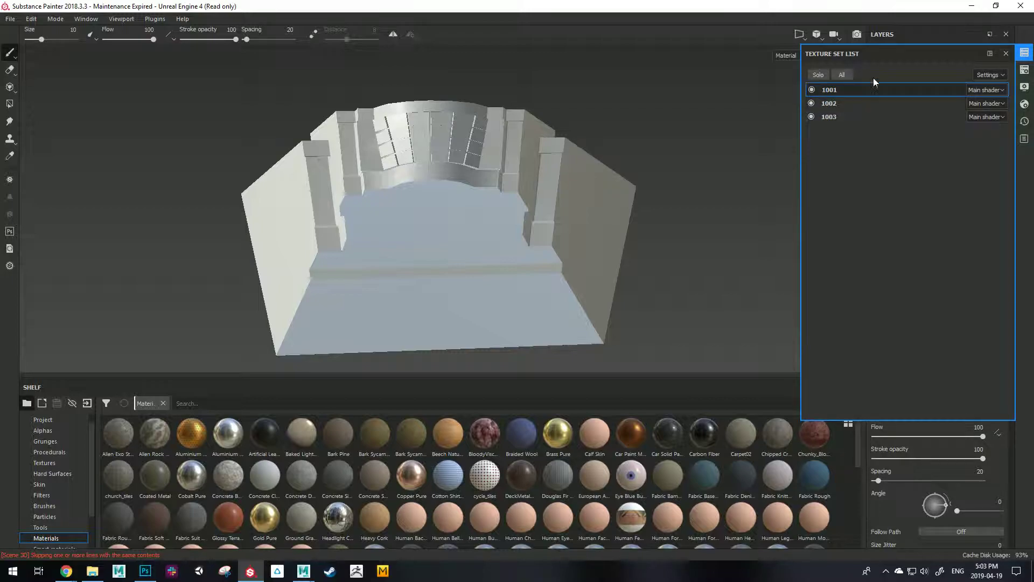
click(813, 89)
click(812, 88)
click(813, 90)
click(813, 89)
click(811, 104)
click(811, 104)
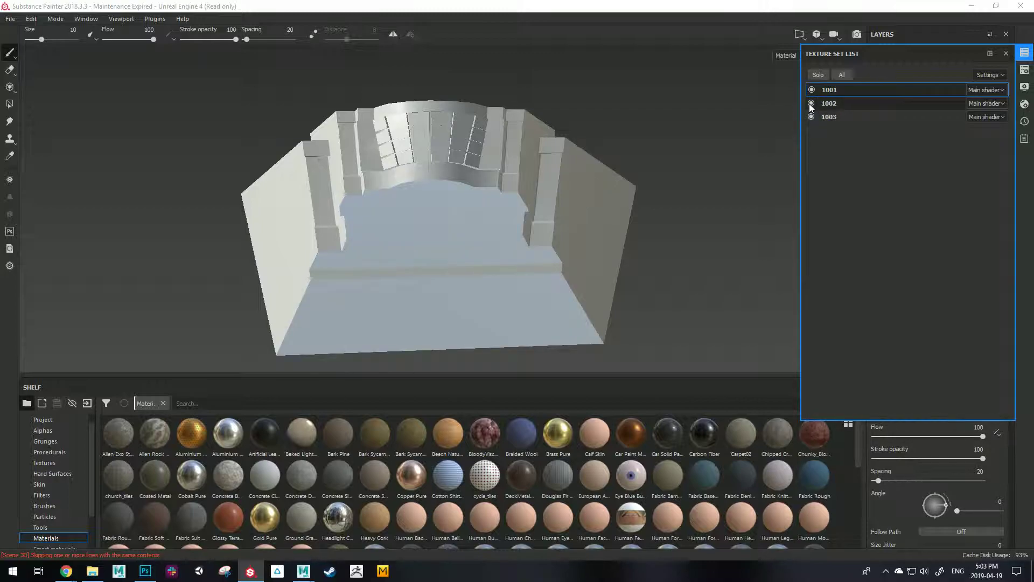
click(812, 117)
click(812, 117)
click(812, 117)
click(812, 116)
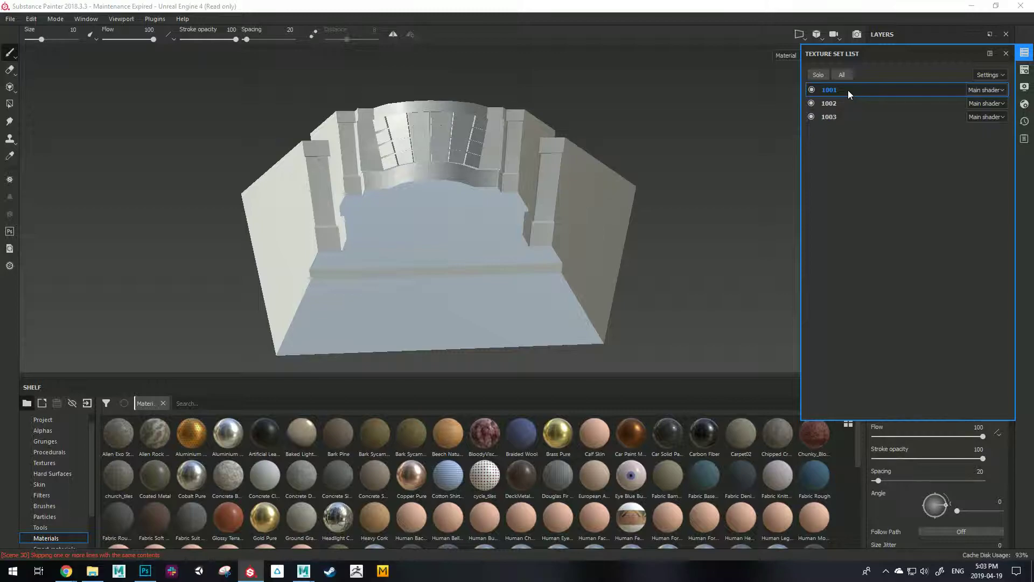
click(1006, 53)
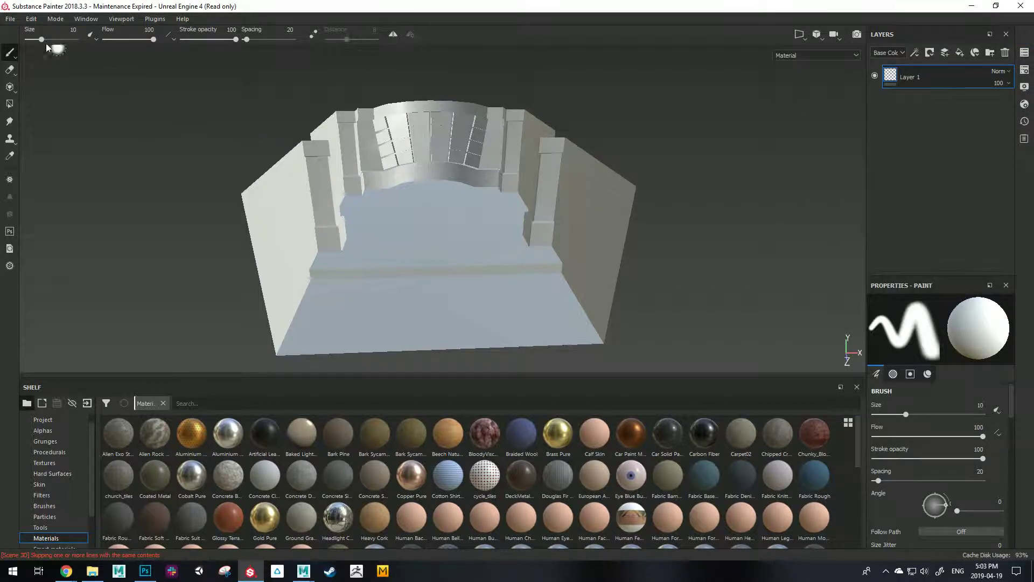
click(10, 19)
click(20, 31)
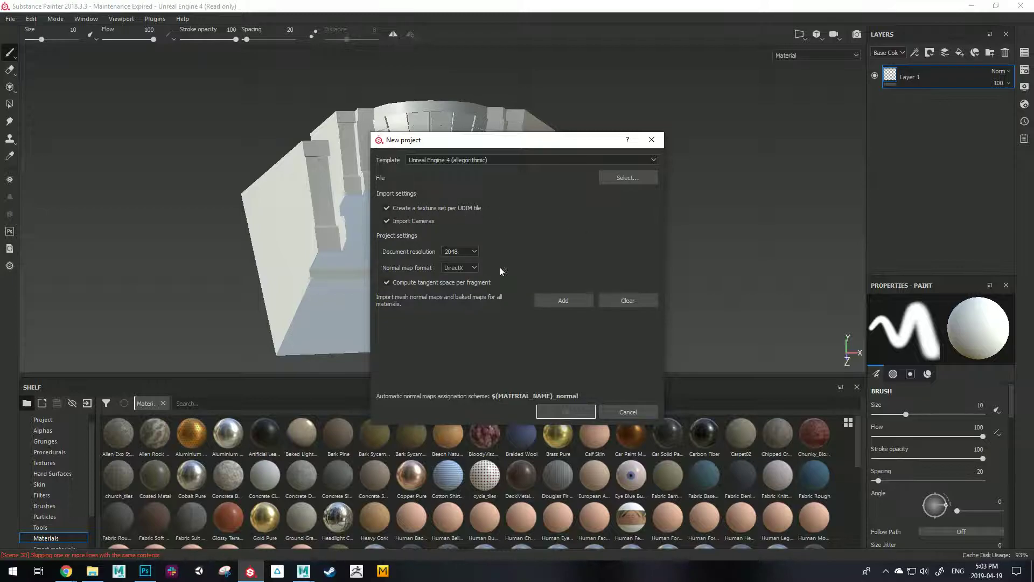
click(604, 413)
Step: Show the project's imported maps in the shelf and add a layer folder named Column
click(43, 420)
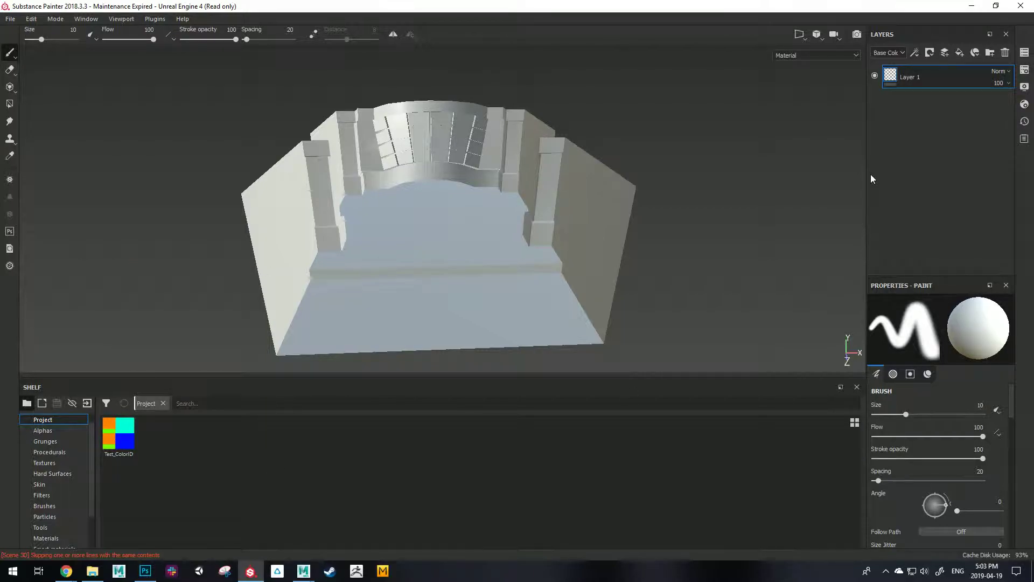
click(989, 53)
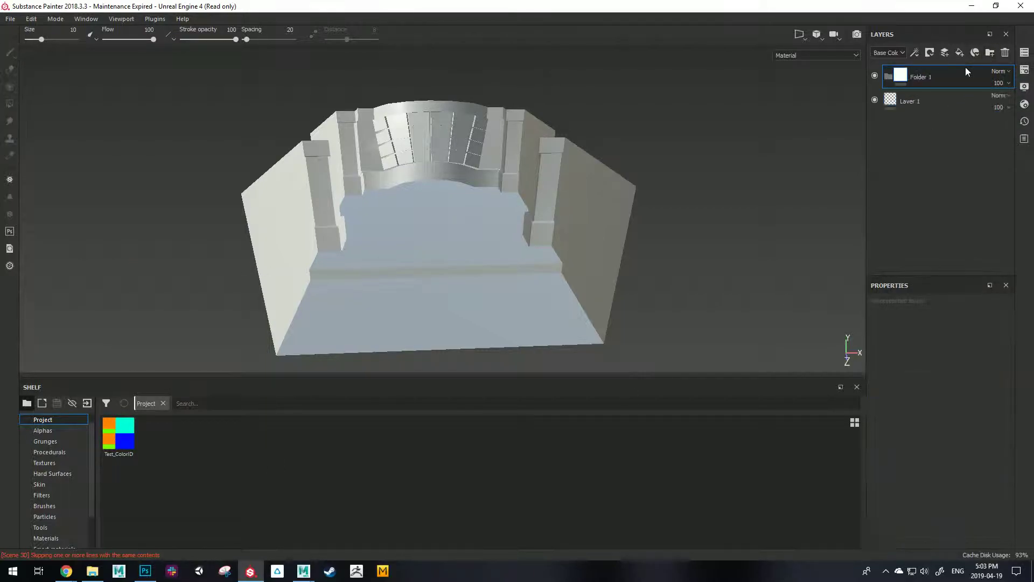
double_click(927, 76)
key(Return)
Step: Add a mask with color selection to the Column folder and select its Color selection effect
right_click(942, 79)
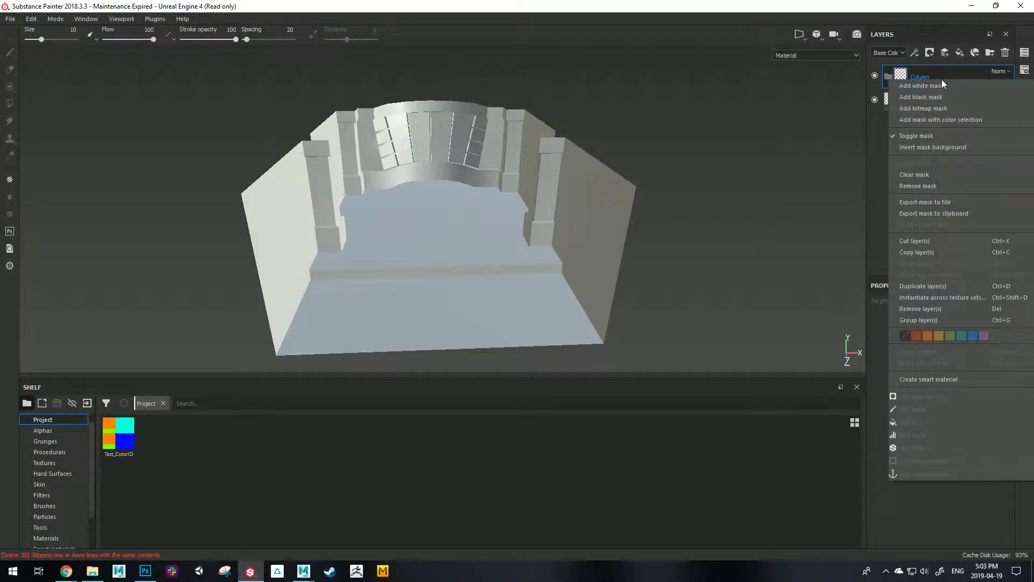
click(930, 119)
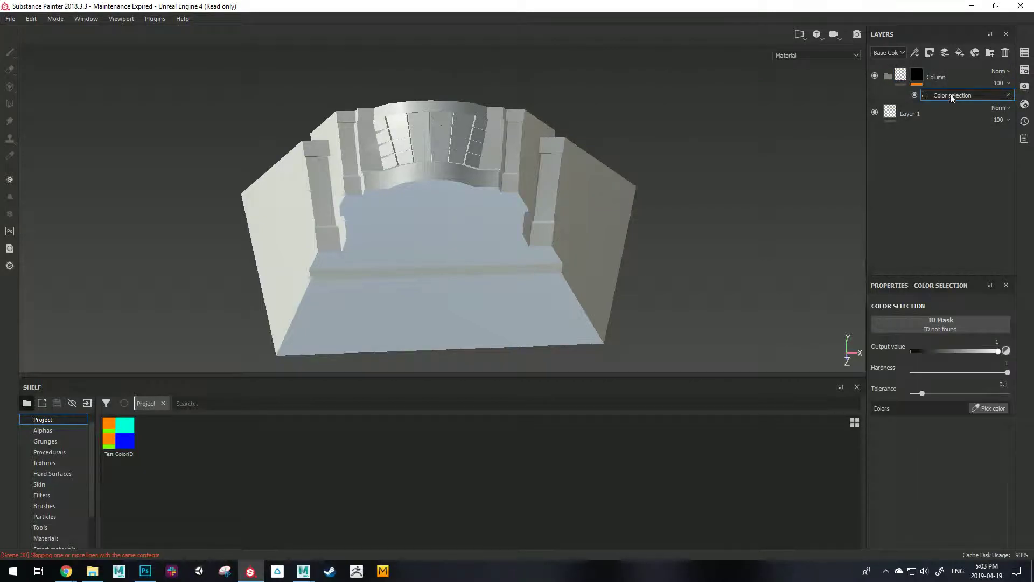
click(922, 77)
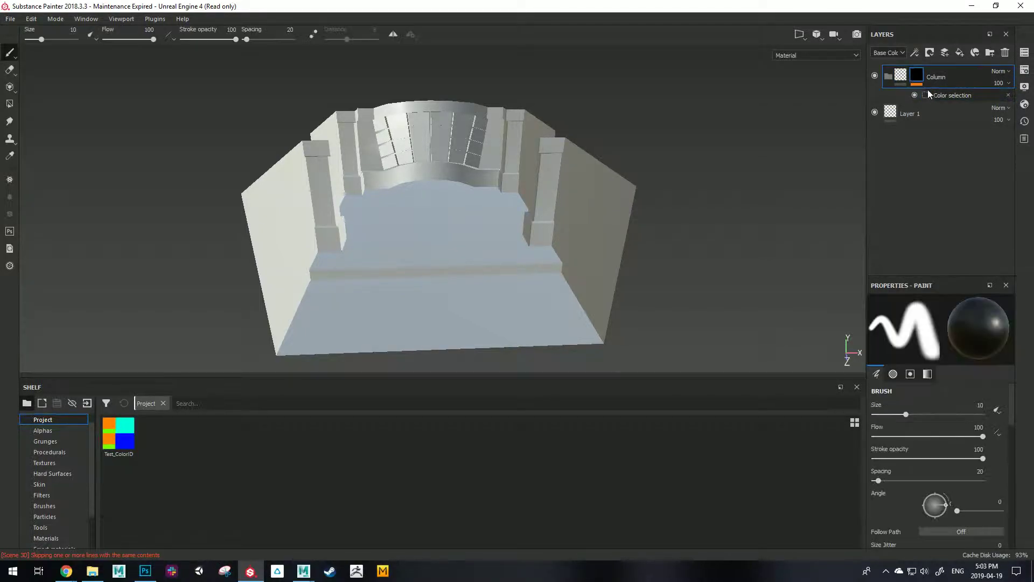
click(937, 95)
click(901, 76)
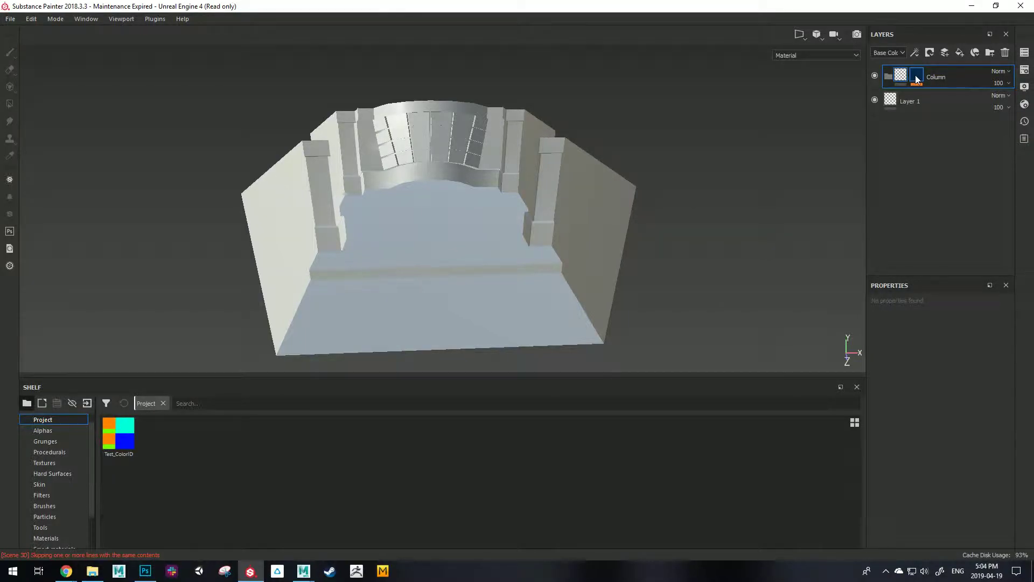
click(916, 75)
click(943, 96)
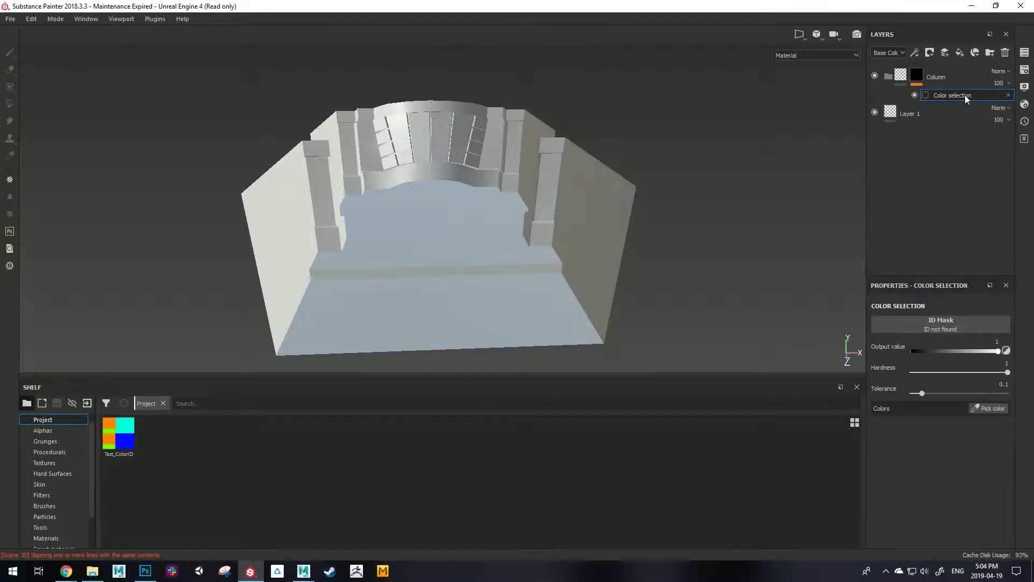
Step: Assign Test_ColorID as the ID mask and pick the columns' orange as the mask color
click(947, 327)
click(890, 356)
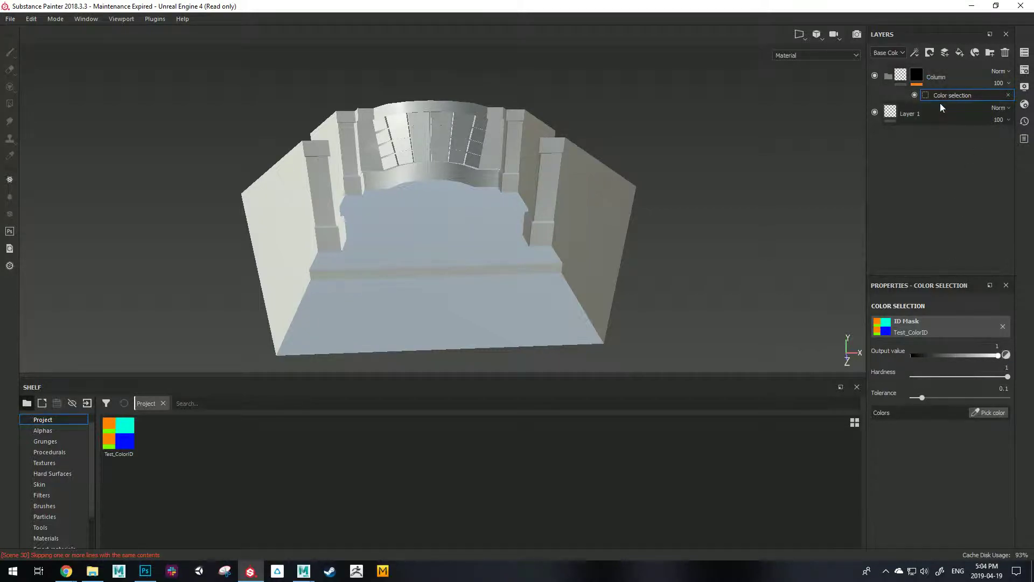
click(978, 412)
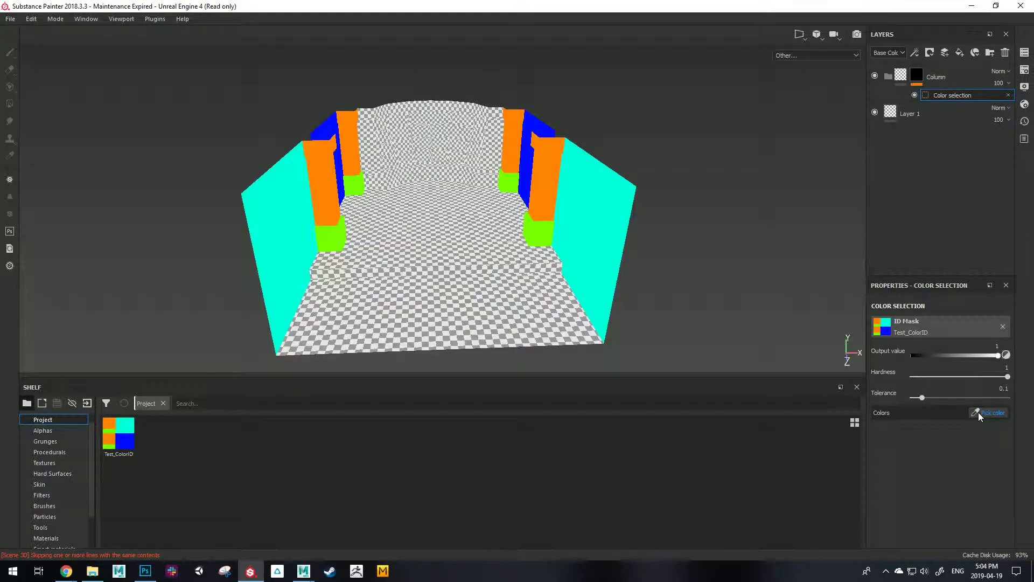
click(545, 183)
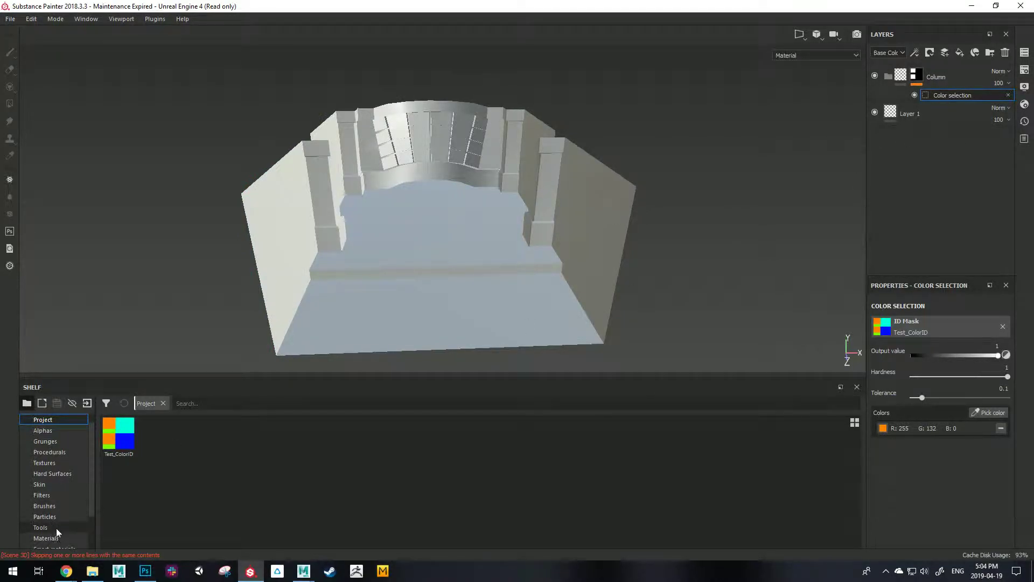
Step: Place the Alien Exo Structure material inside the Column folder and inspect it on the columns
click(46, 538)
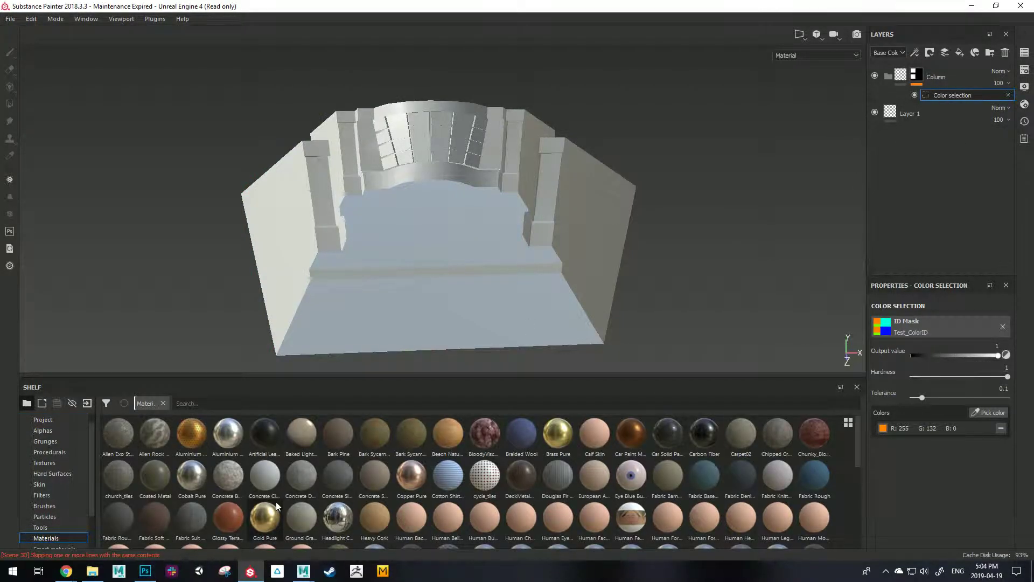
click(115, 432)
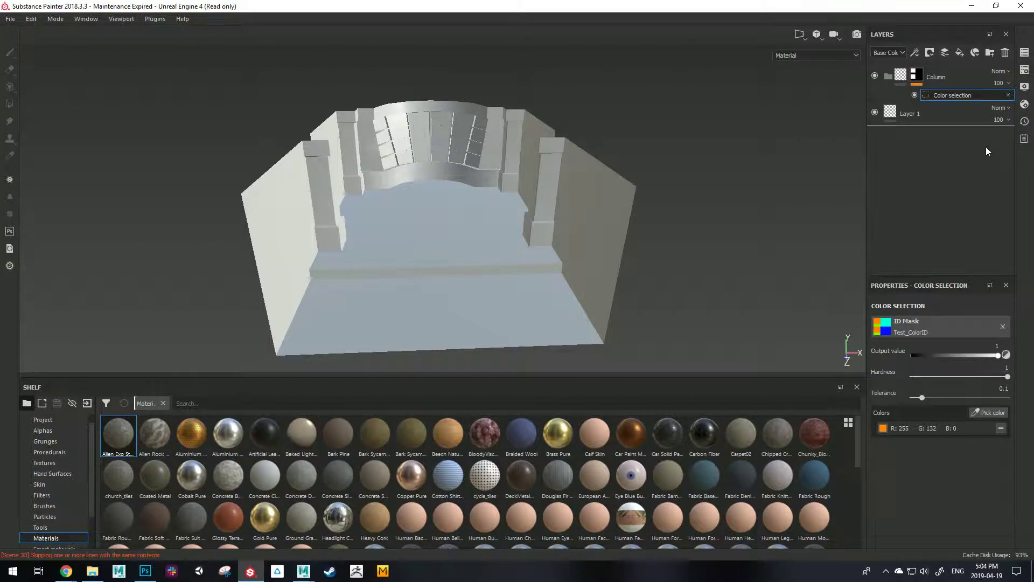
drag(933, 66, 934, 62)
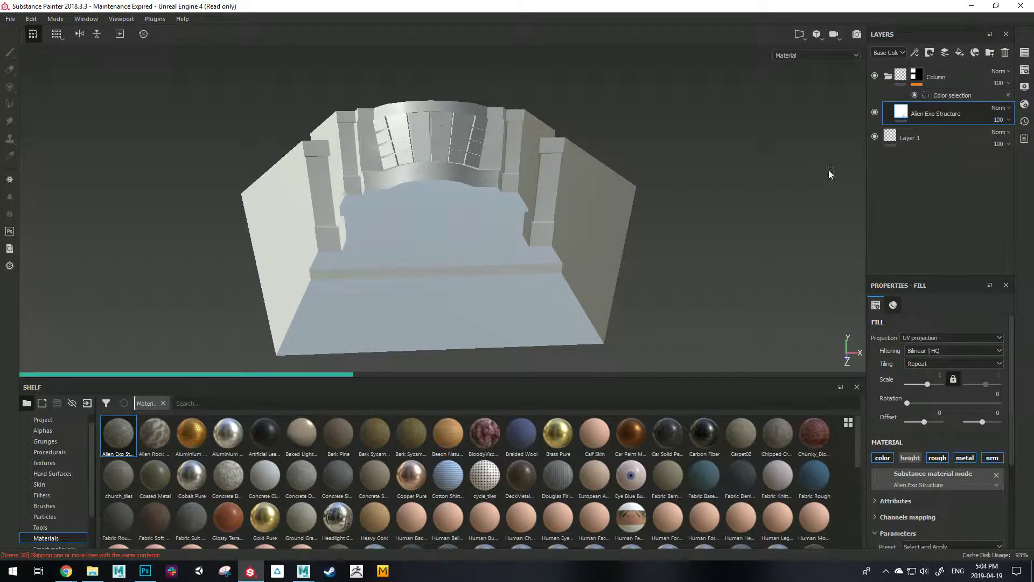
alt+right_drag(436, 214, 555, 224)
alt+drag(555, 227, 567, 180)
alt+drag(249, 231, 364, 191)
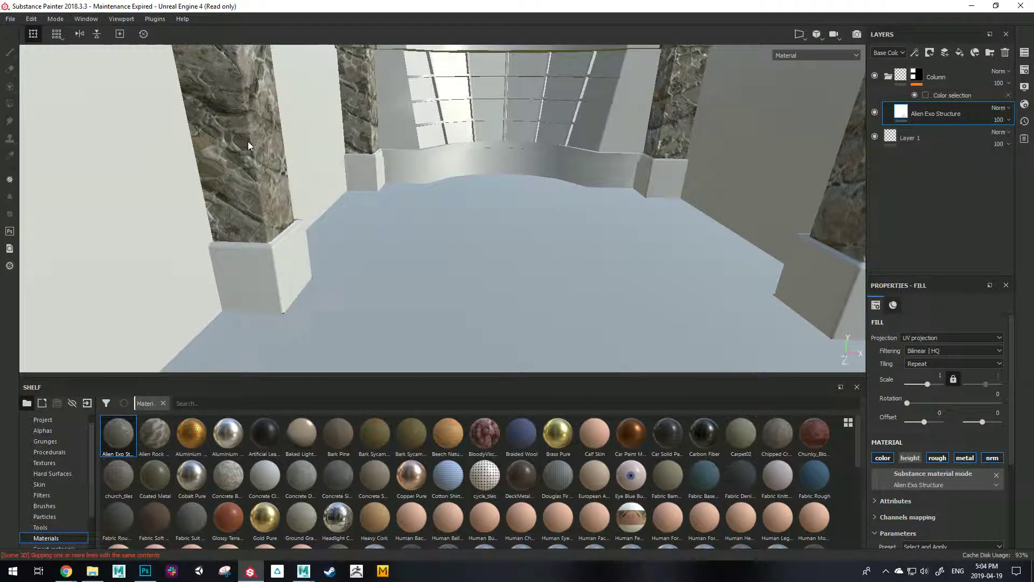
alt+drag(319, 157, 291, 149)
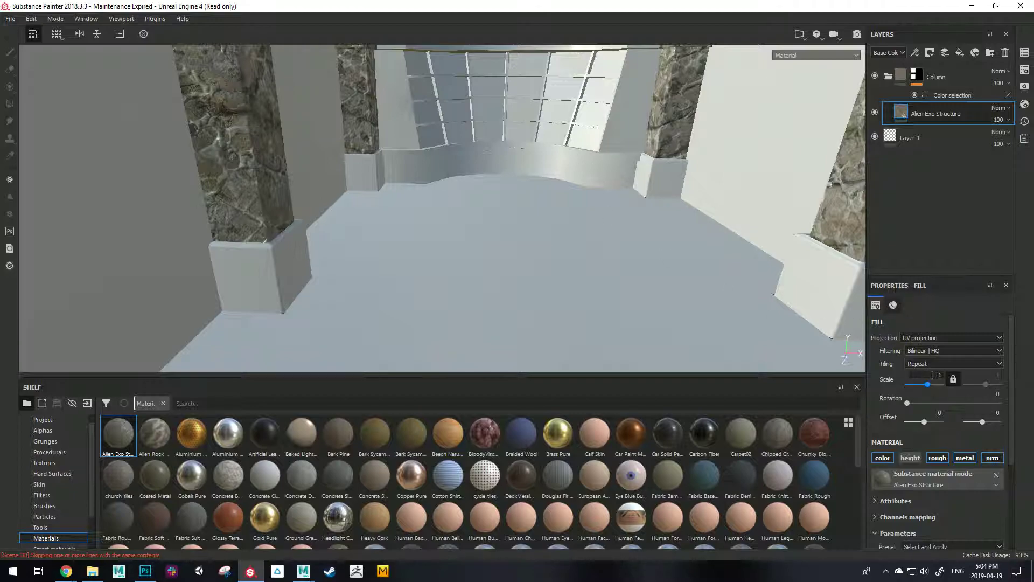
Step: Set the Alien Exo Structure fill's scale to 2 and collapse the Column folder
drag(931, 383, 929, 384)
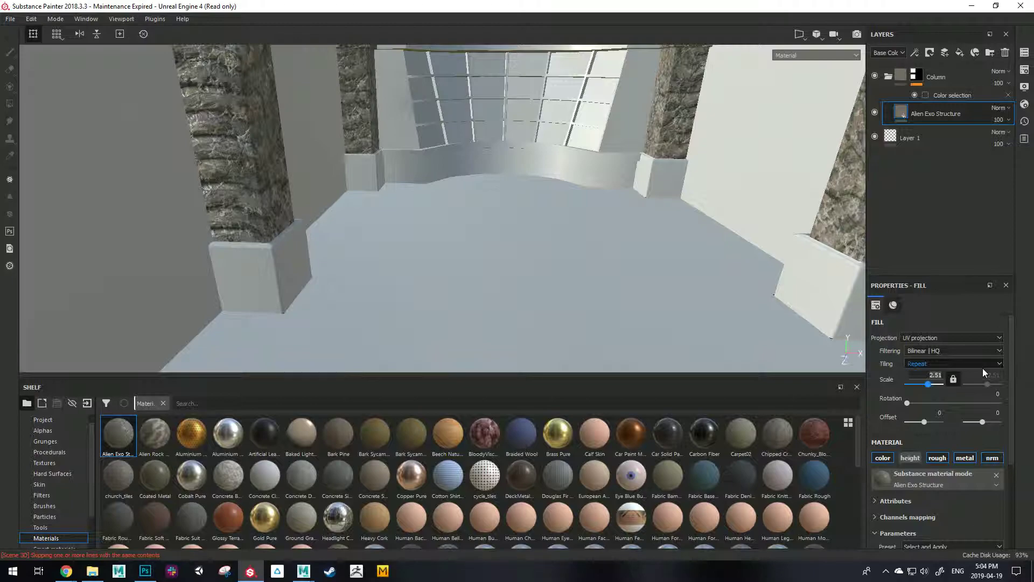
text(2)
key(Return)
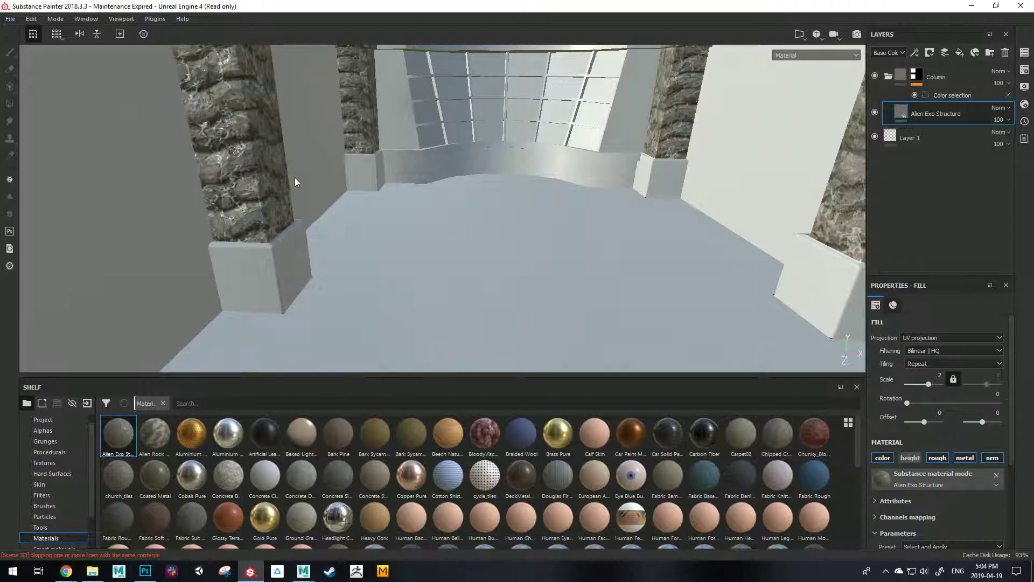
alt+drag(481, 69, 538, 183)
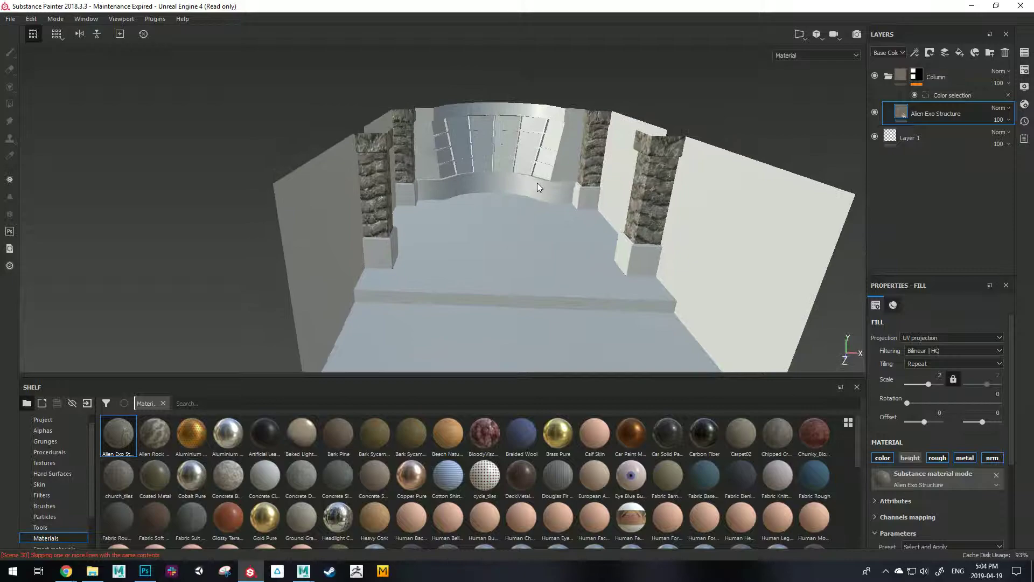
click(888, 75)
scroll(661, 254, down, 1)
alt+middle_drag(662, 253, 580, 242)
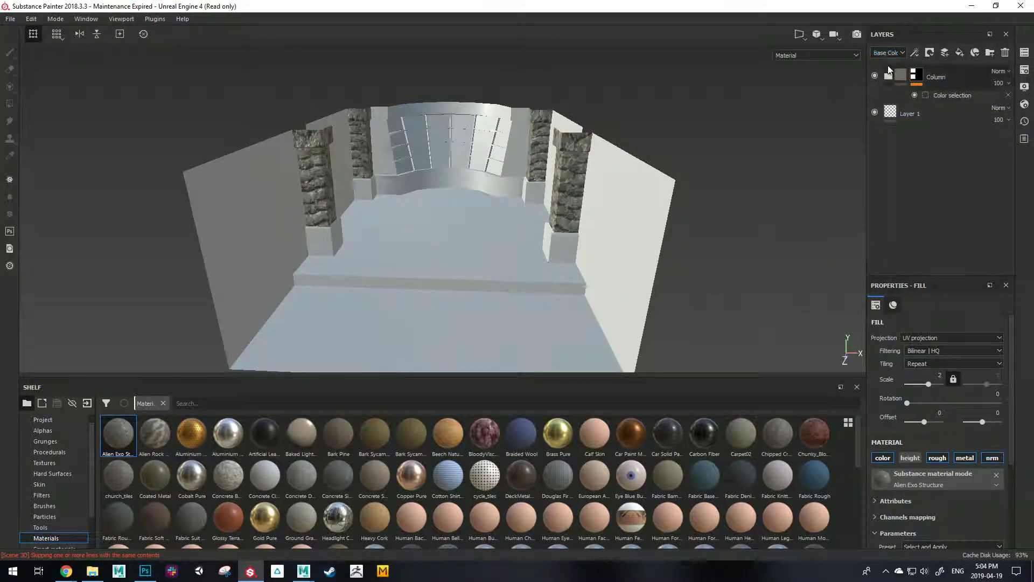
Step: Open the texture set list and toggle the visibility of set 1001 to check which parts of the room it covers
click(1024, 54)
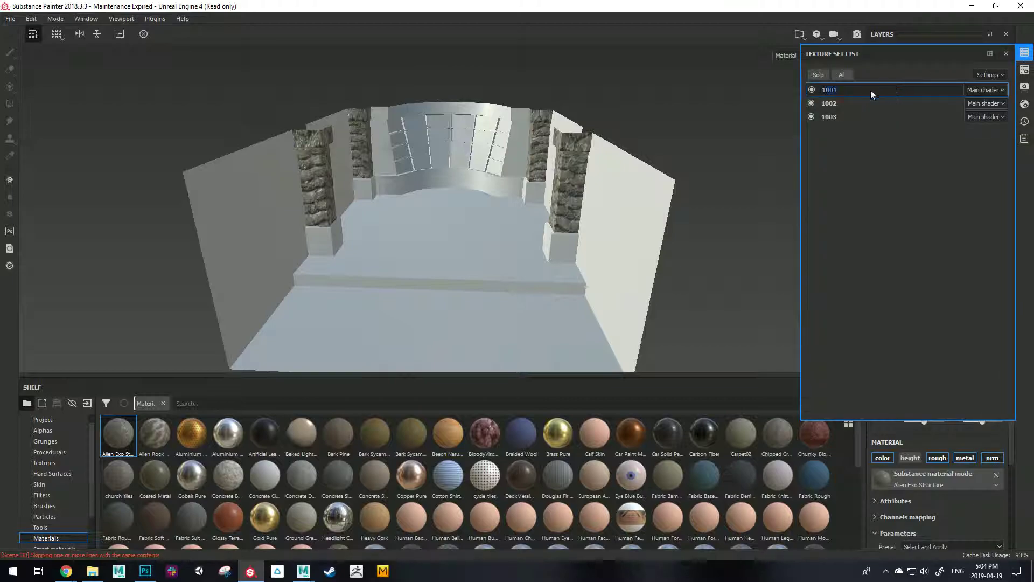
click(812, 90)
click(811, 90)
click(811, 90)
click(811, 90)
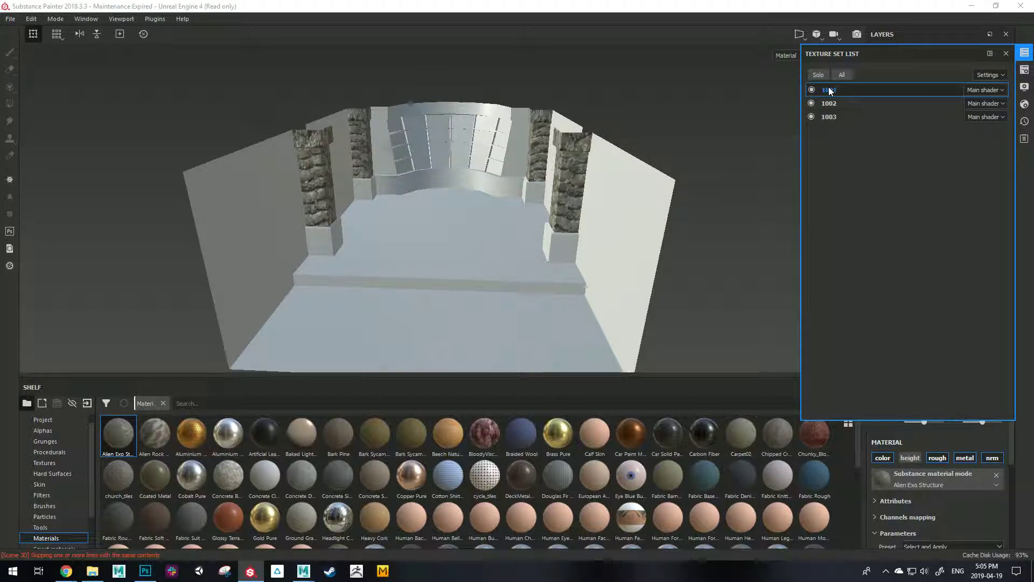
Step: Switch to Maya and close the UV Snapshot Options window to examine the room's UV tiles in the UV Editor
mouse_move(305, 571)
click(379, 521)
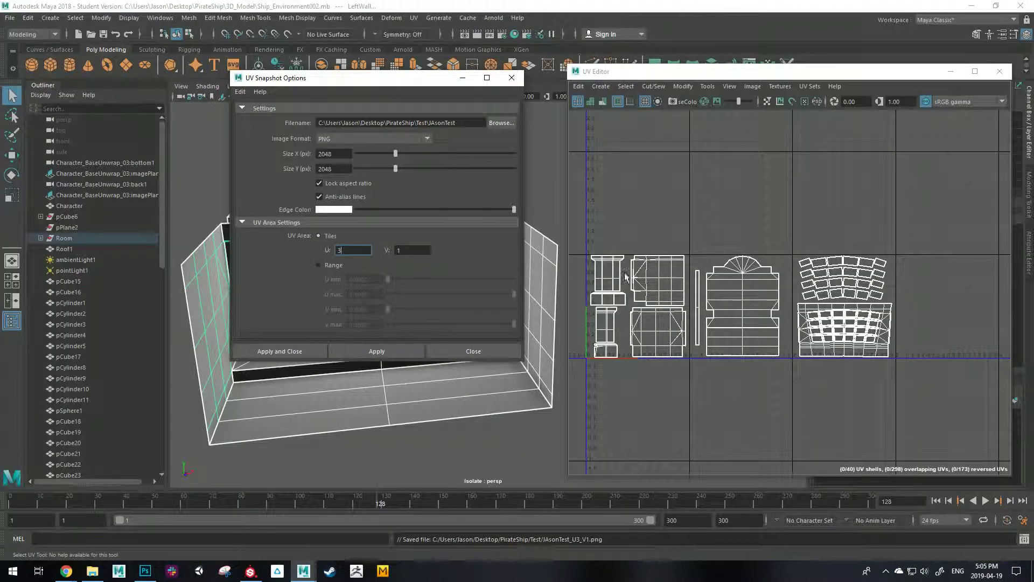
click(512, 77)
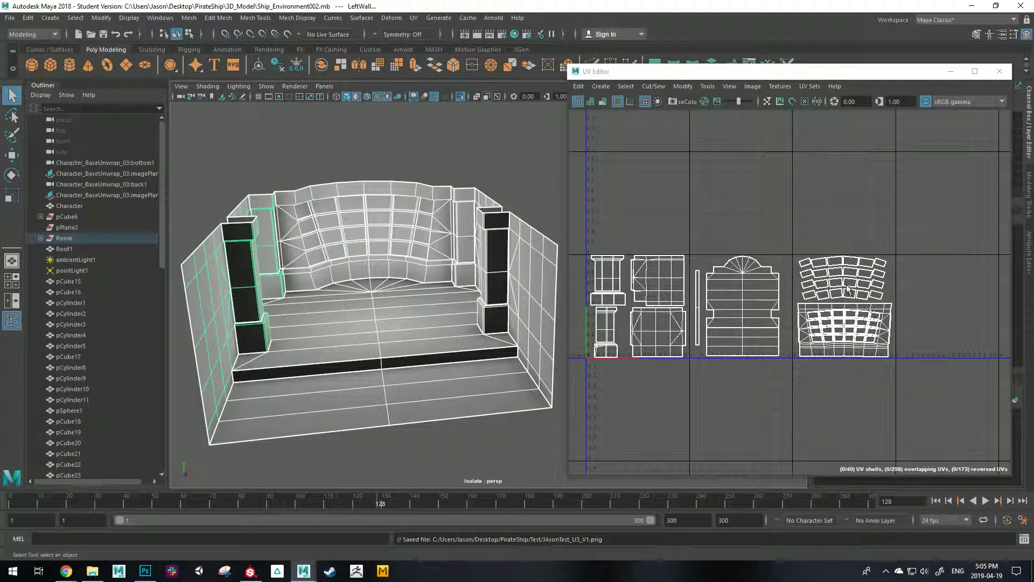
Step: Switch back to Substance Painter and add a layer folder named Floor to texture set 1002
click(250, 571)
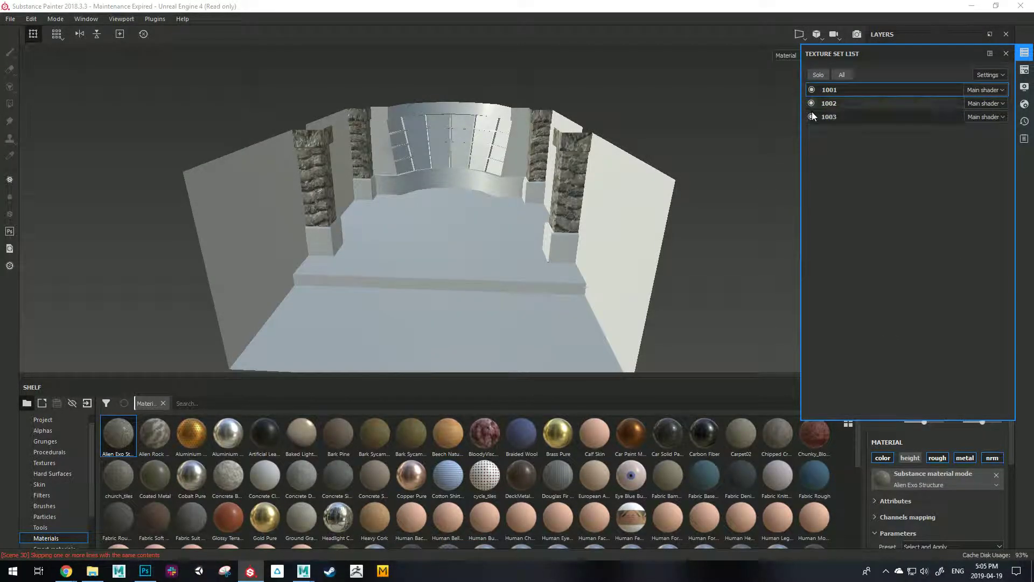
click(855, 103)
click(1006, 53)
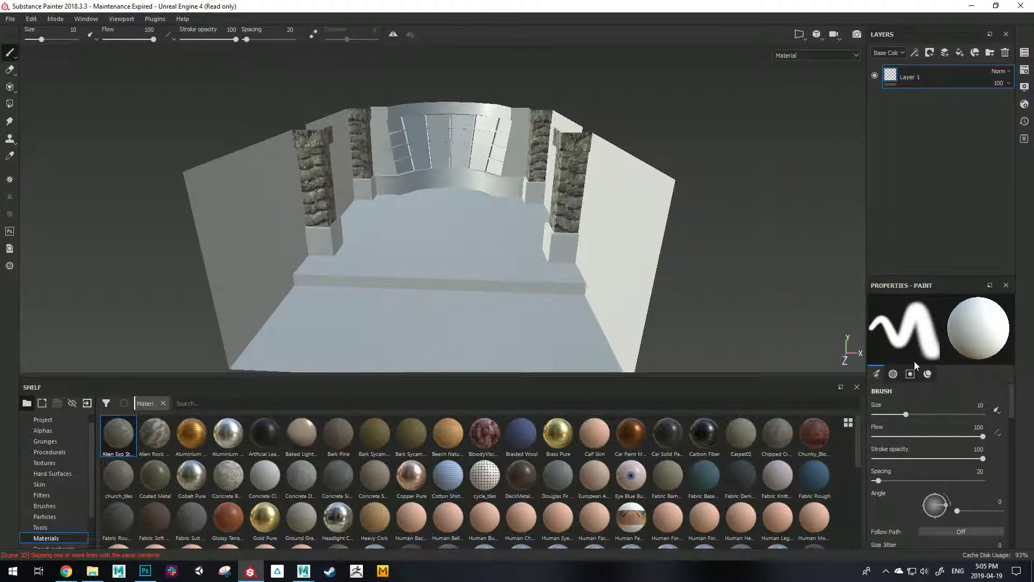
click(1024, 53)
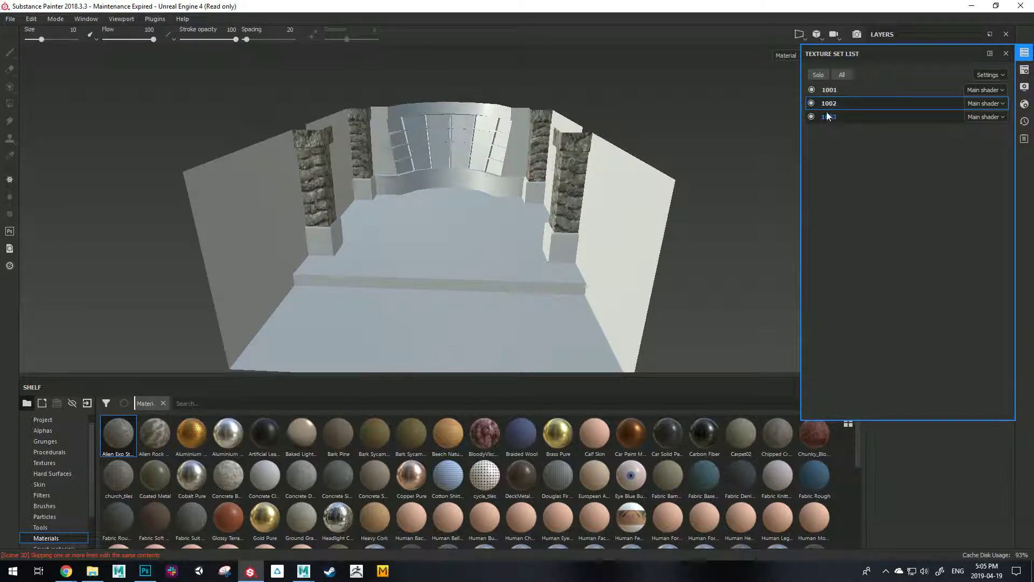
click(949, 89)
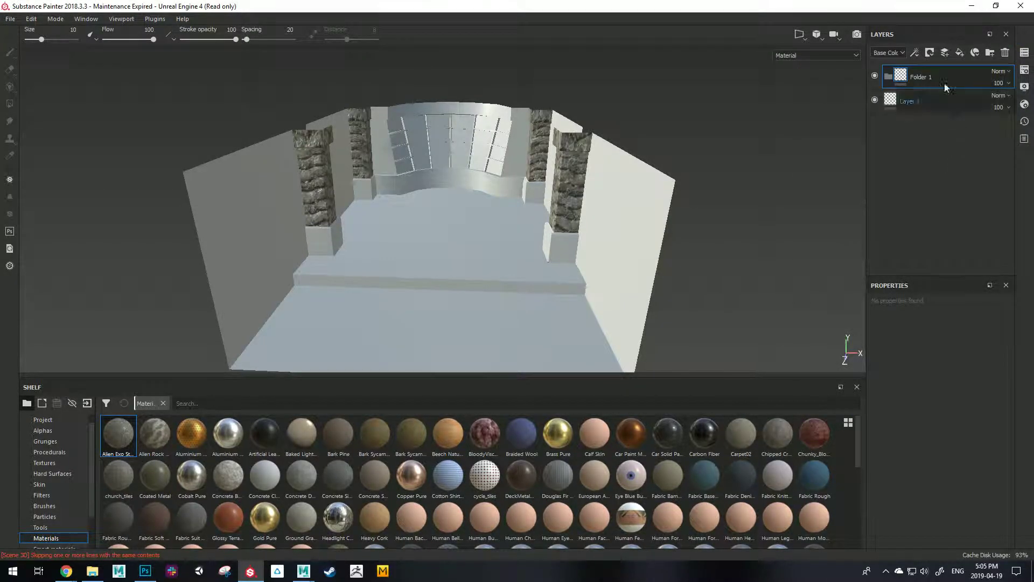
double_click(927, 78)
text(Floor)
key(Return)
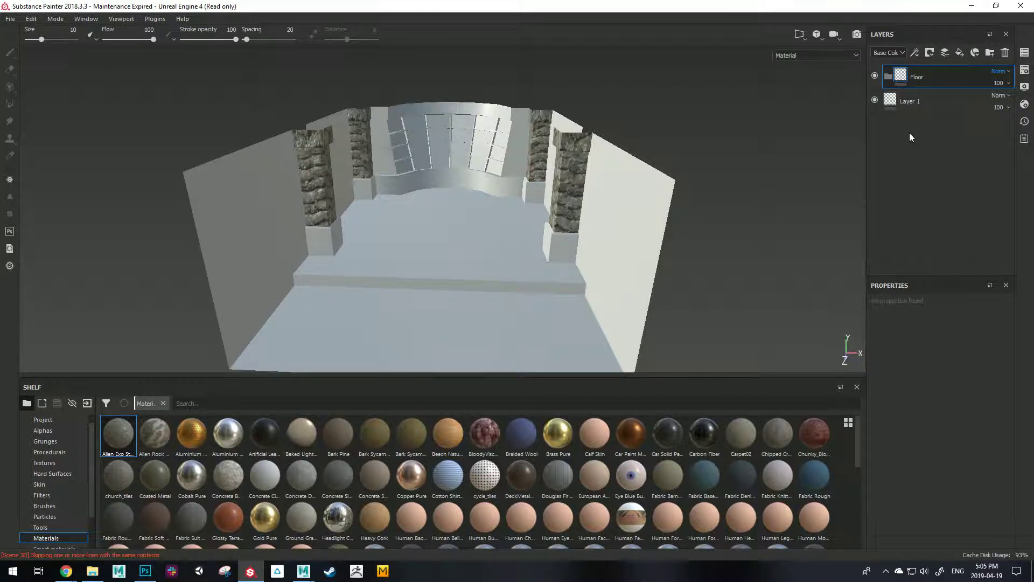
Step: Switch the active texture set between 1001 and 1002 in the texture set list to view each set's layers
click(1023, 53)
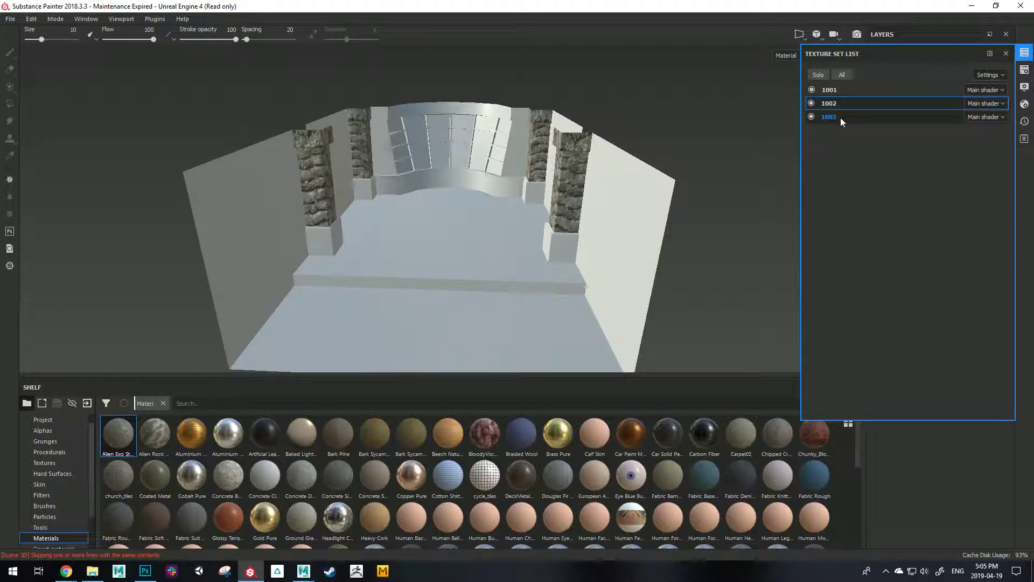
click(854, 104)
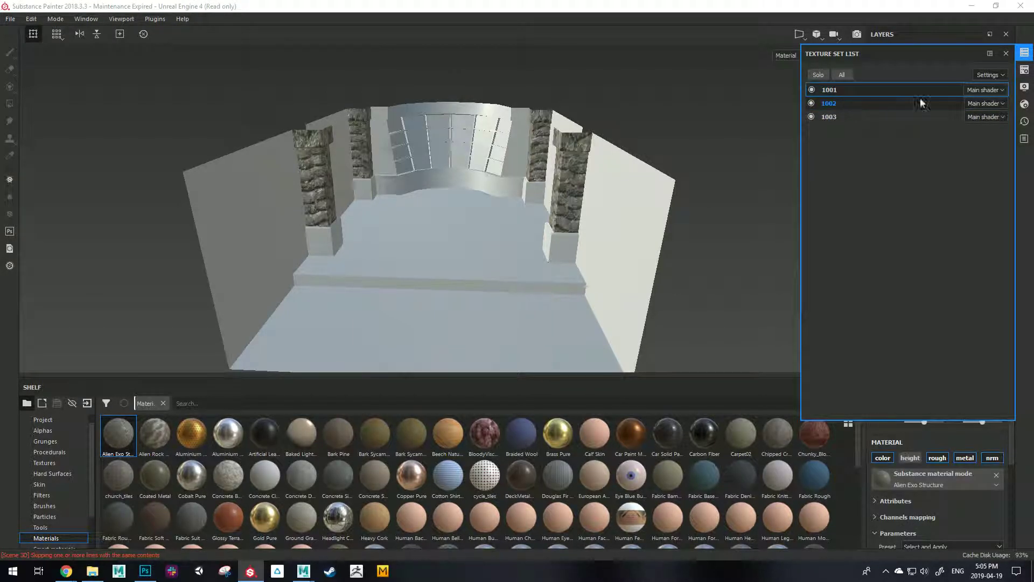
click(861, 91)
click(1006, 53)
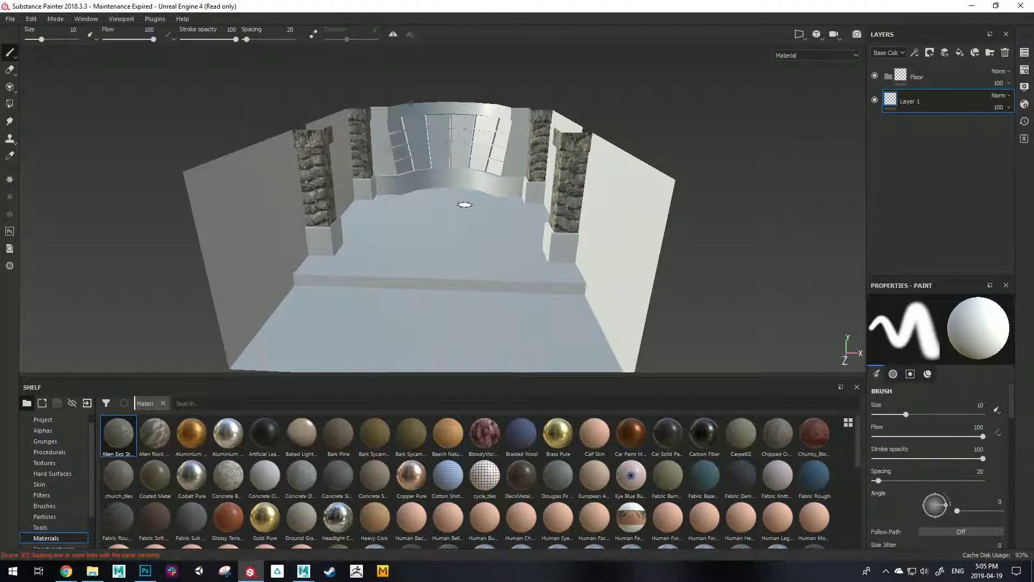
Step: Switch the active texture set directly on the model by picking the floor and columns, ending on the columns' set
key(ctrl+alt)
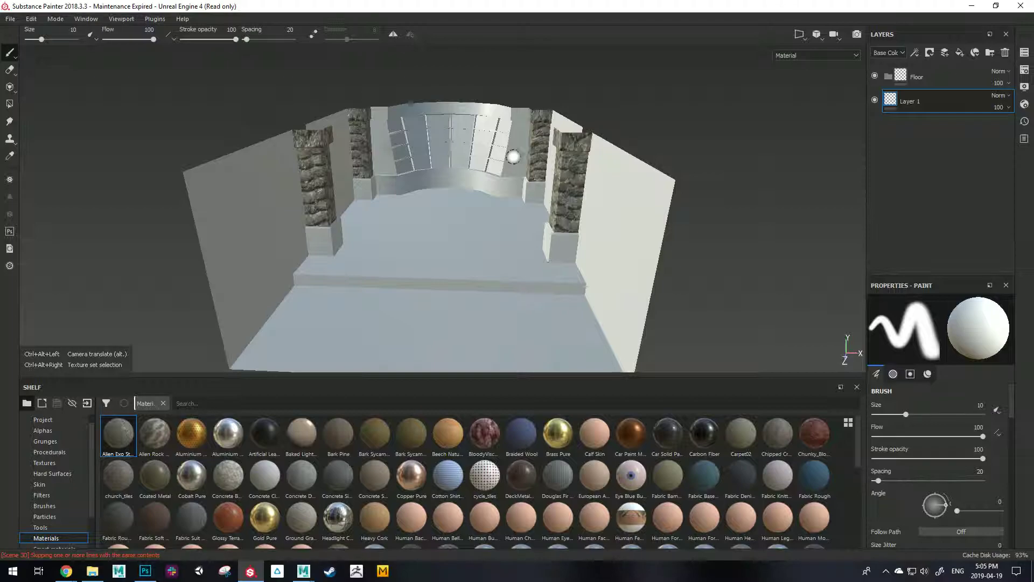
ctrl+alt+right_click(572, 163)
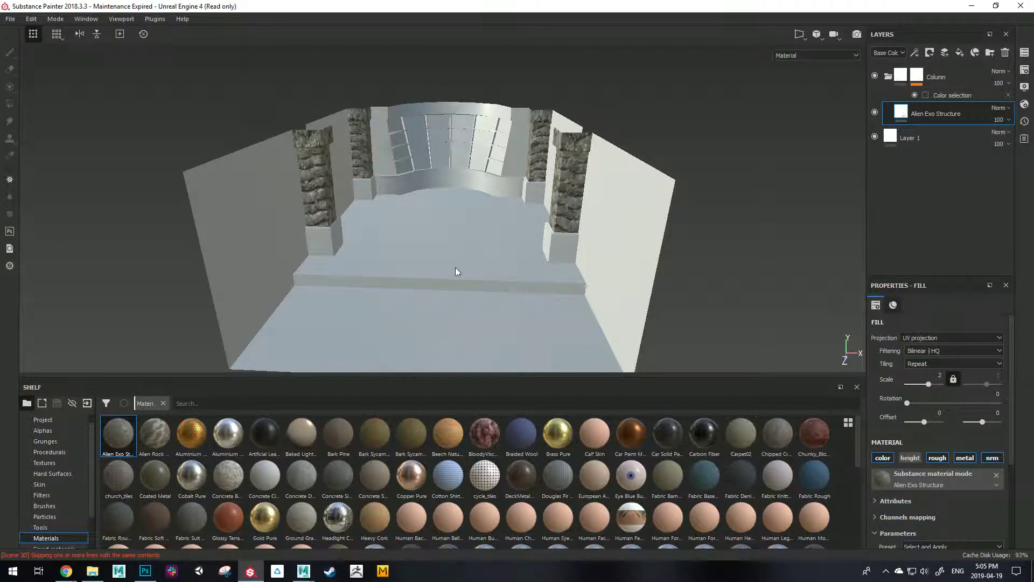
ctrl+alt+right_click(454, 251)
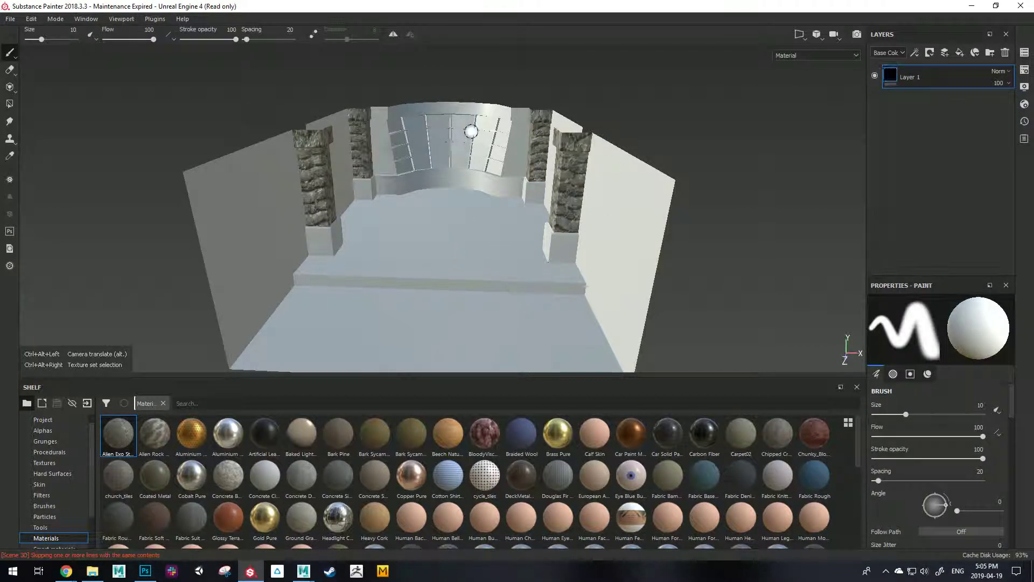
ctrl+alt+right_click(581, 172)
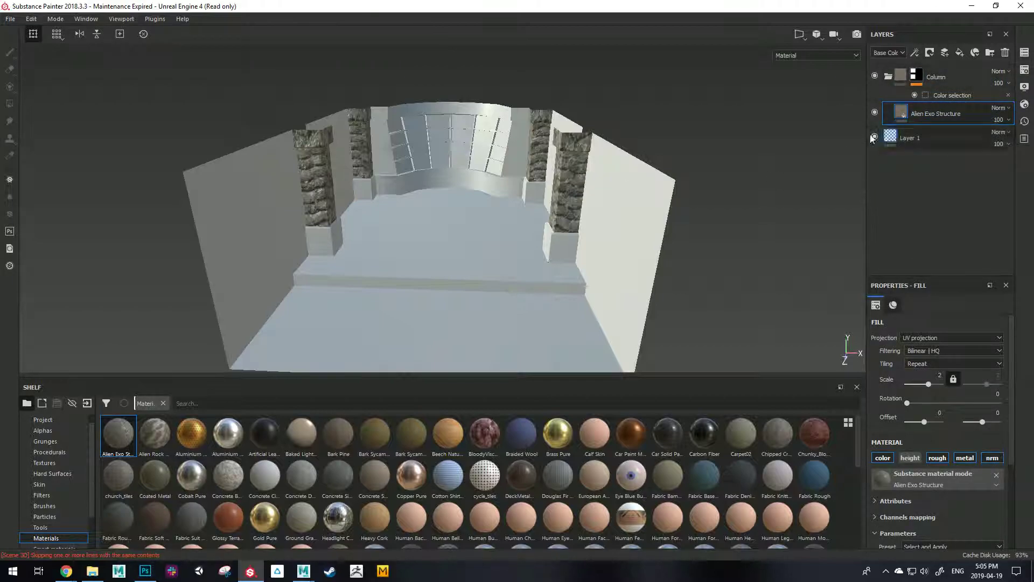
Step: Pick the floor's texture set on the model to view its layers, and go back to the columns' set
ctrl+alt+right_click(496, 255)
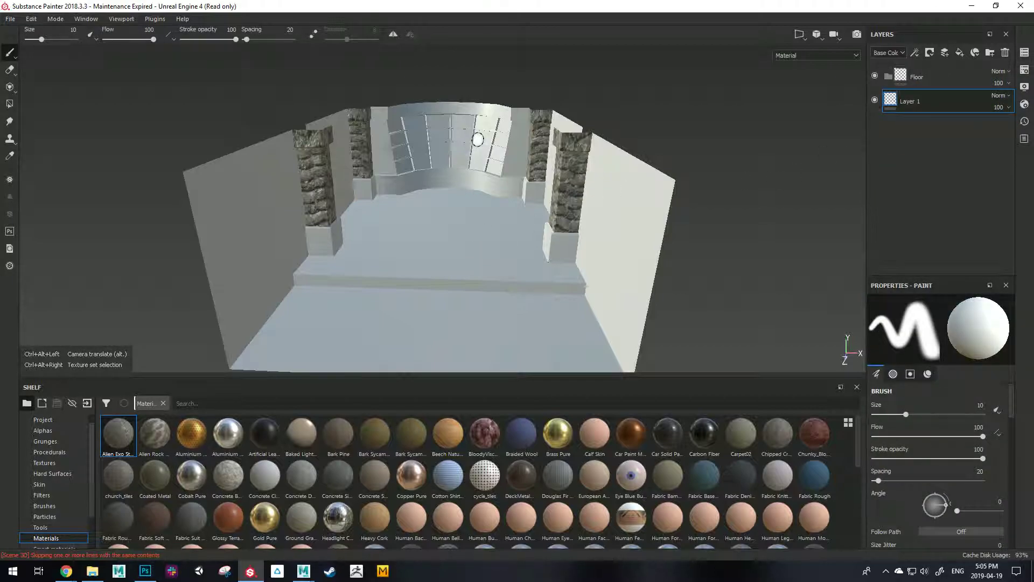
ctrl+alt+right_click(564, 185)
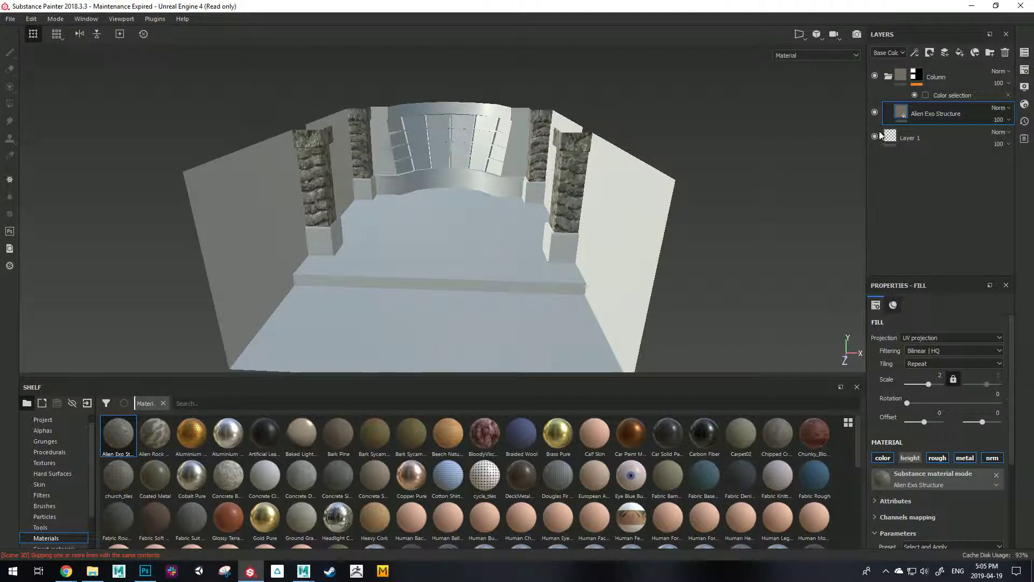
click(1026, 56)
click(1006, 53)
Step: Open the texture export settings to review texture sets 1001, 1002 and 1003, and cancel without exporting
click(10, 19)
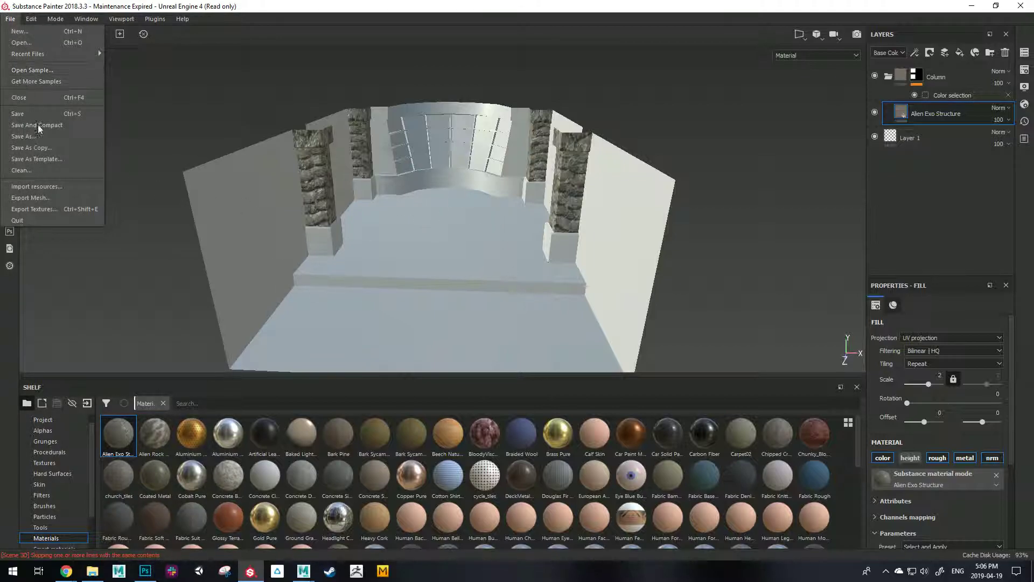
click(38, 209)
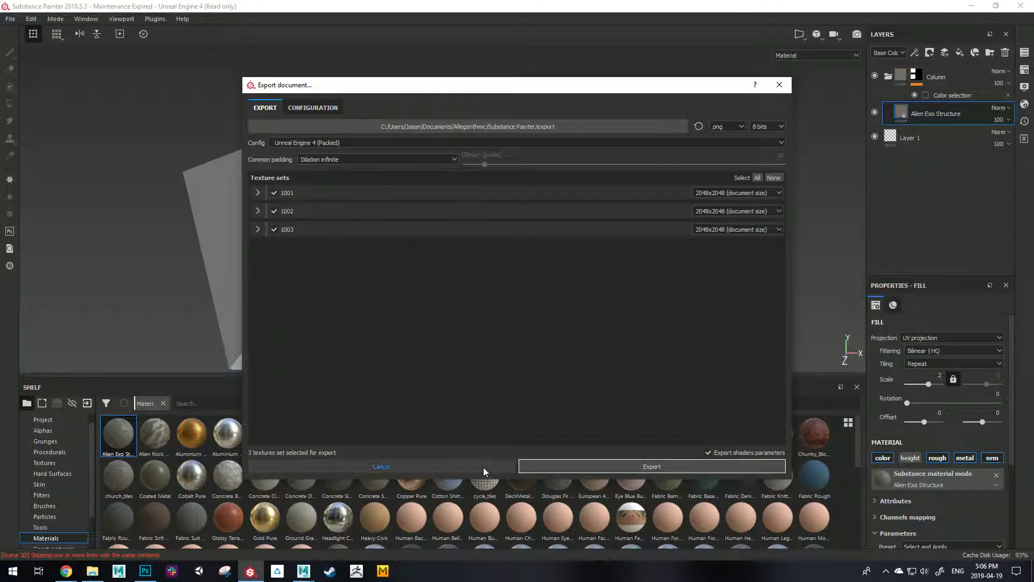
click(462, 467)
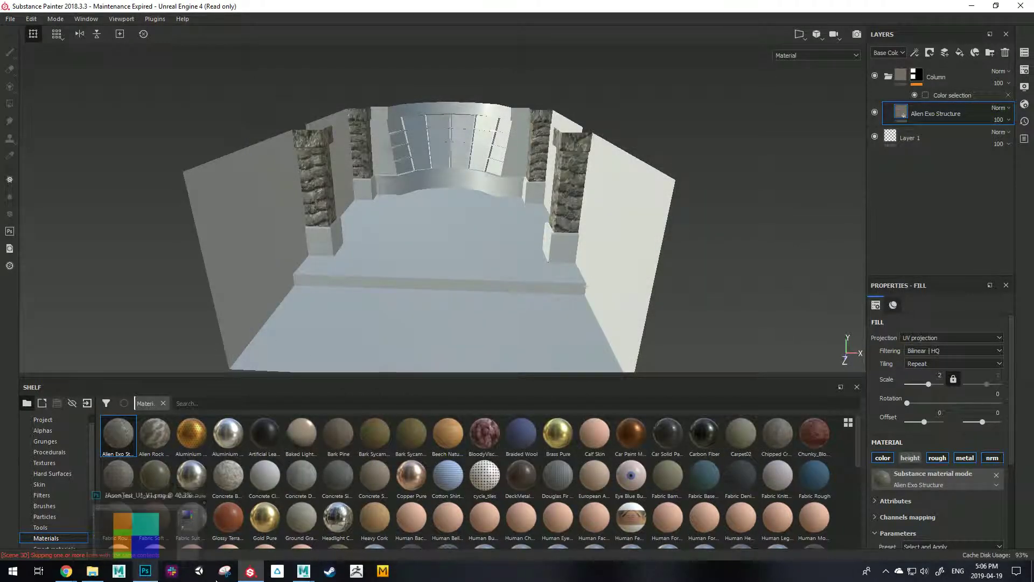
Step: Switch to Maya, close the UV Editor and turn on textured display for the room in the viewport
mouse_move(304, 572)
click(367, 523)
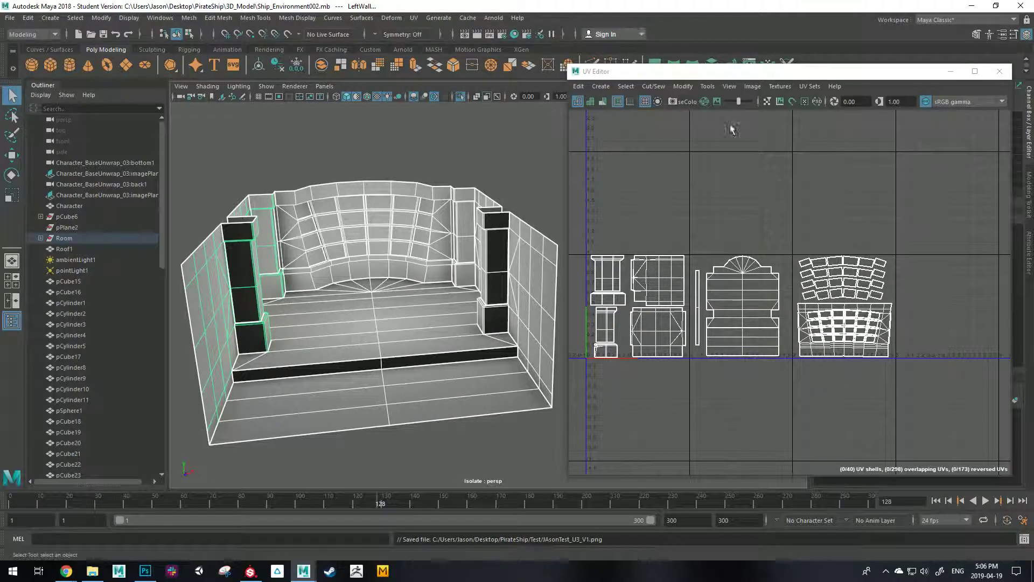
click(1000, 71)
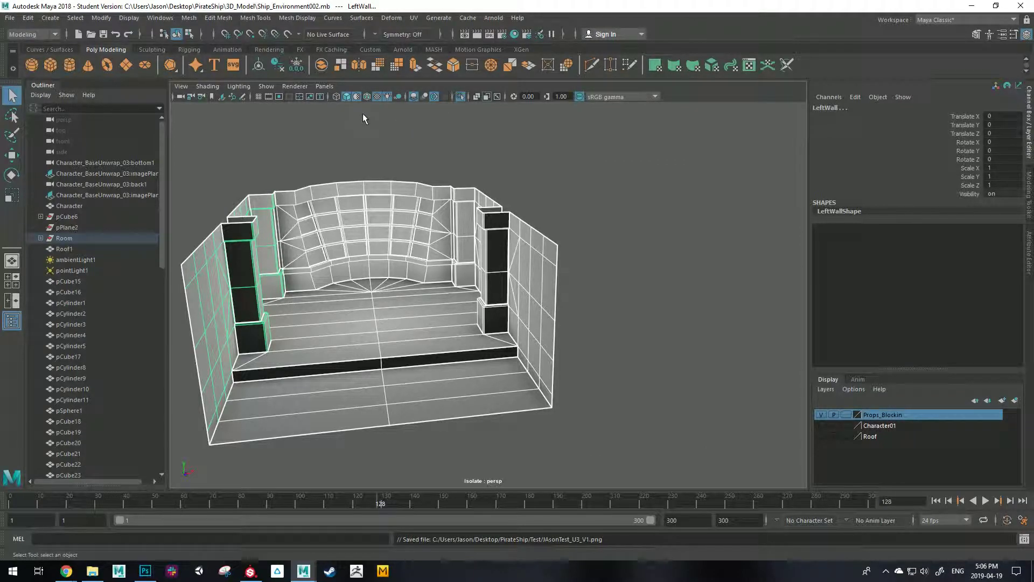
click(357, 97)
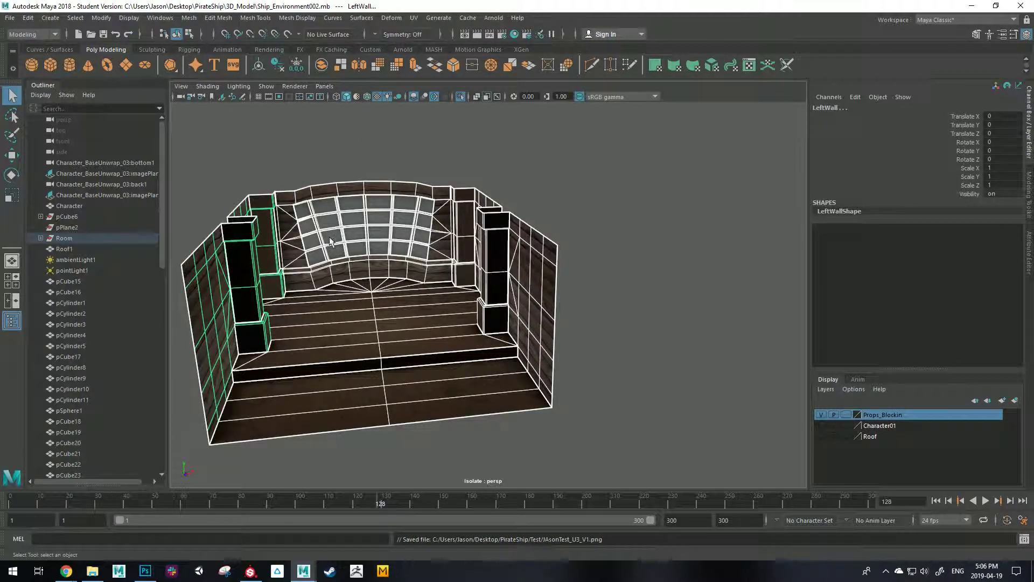
Step: Select only the room's right-hand wall and examine its lambert2 material in the Attribute Editor
scroll(331, 241, up, 3)
alt+middle_drag(525, 229, 577, 209)
click(710, 231)
scroll(566, 285, down, 3)
alt+middle_drag(563, 286, 584, 285)
click(564, 248)
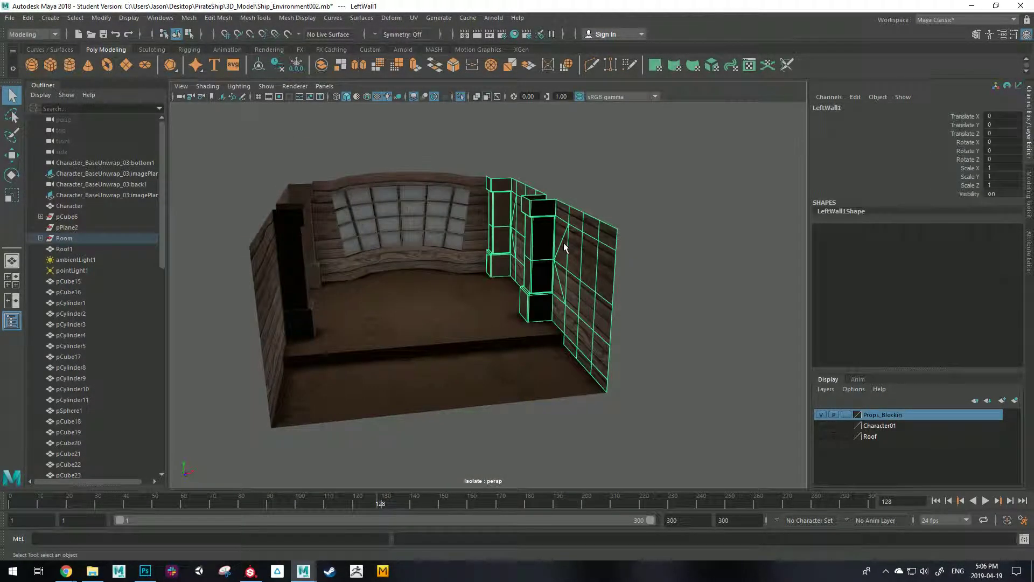
click(1030, 256)
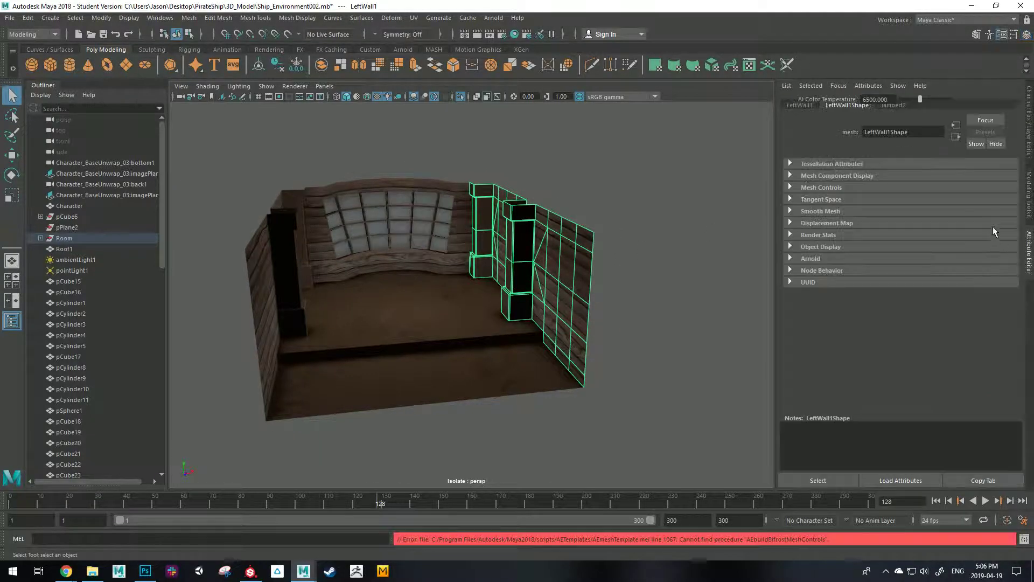
click(899, 106)
Step: Examine the lambert3 and lambert4 materials of the floor-and-windows mesh, and the material on the left-hand wall
click(417, 226)
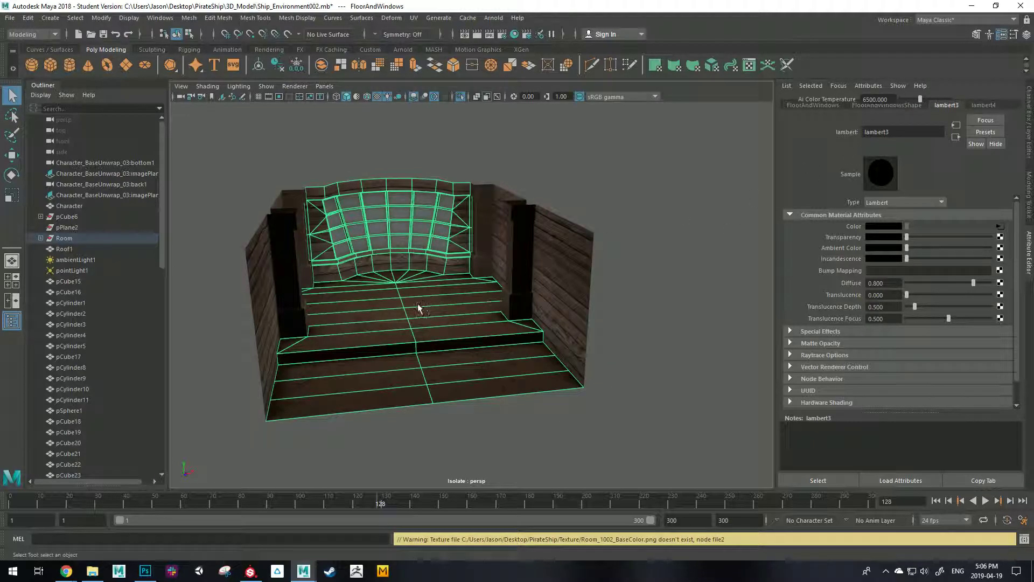
click(989, 105)
click(277, 280)
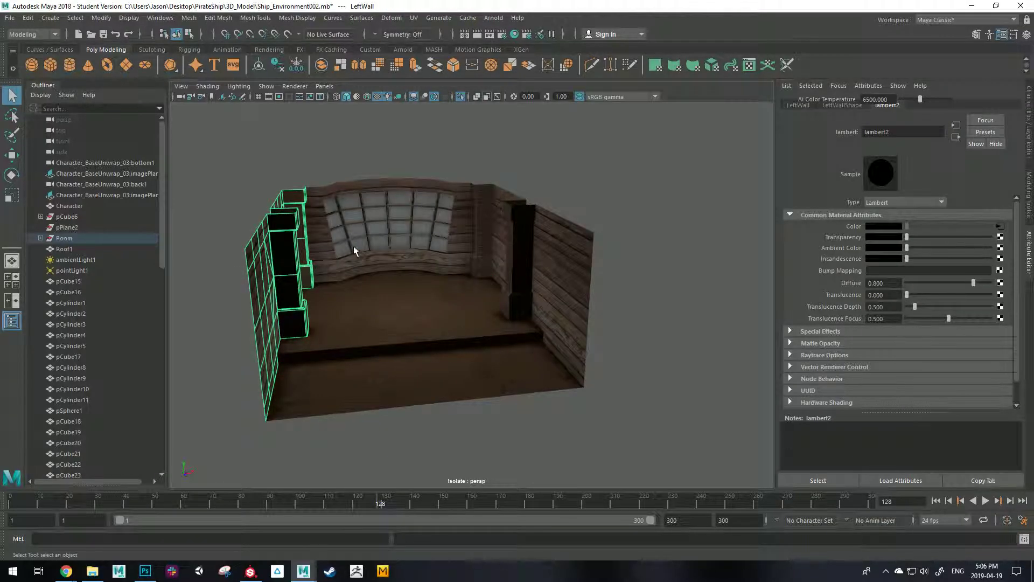
Step: Reopen the UV Editor for the floor-and-windows mesh and select all the window wall's faces in the third UV tile
click(749, 65)
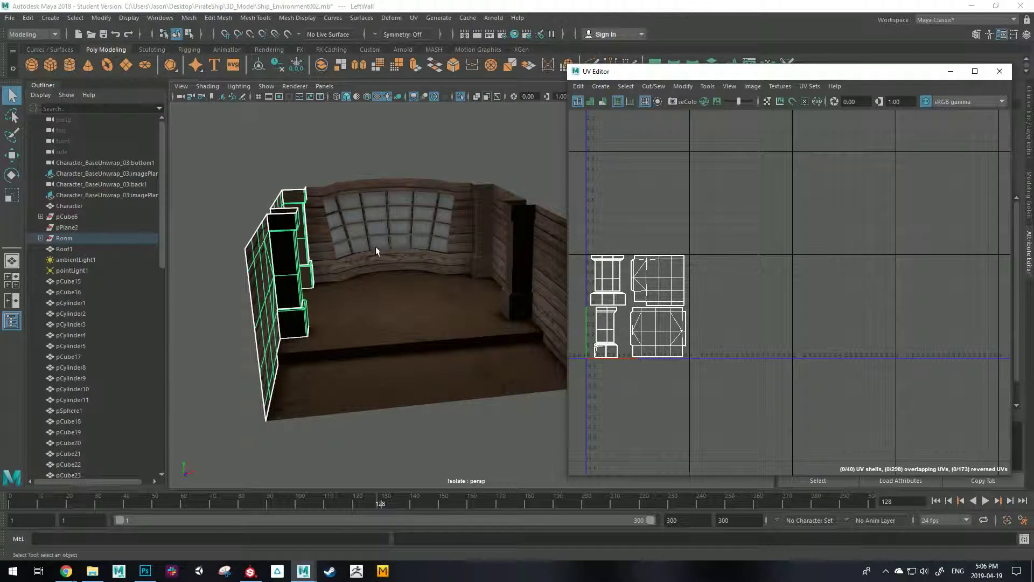
click(377, 247)
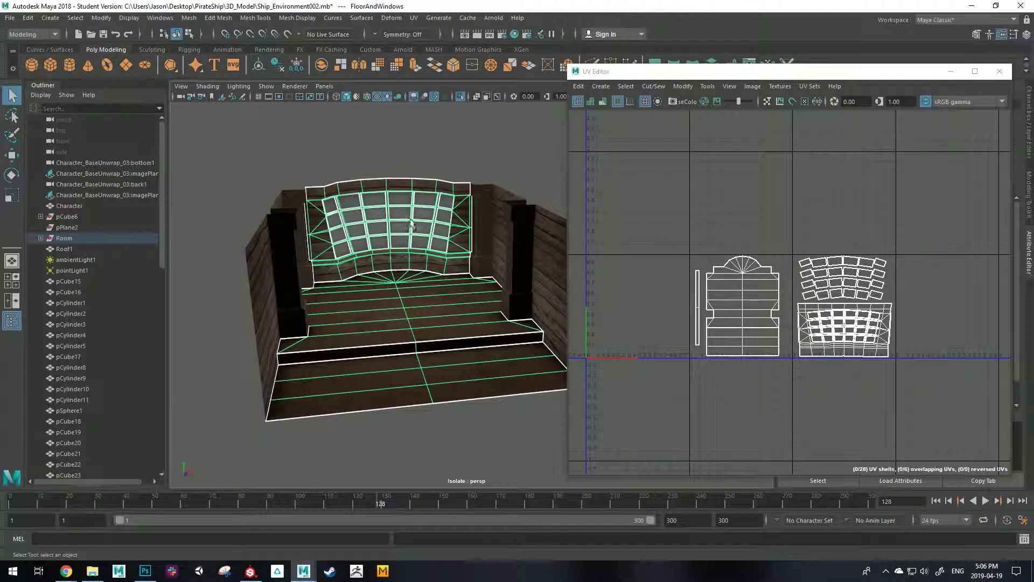
right_drag(746, 280, 695, 276)
drag(797, 228, 904, 367)
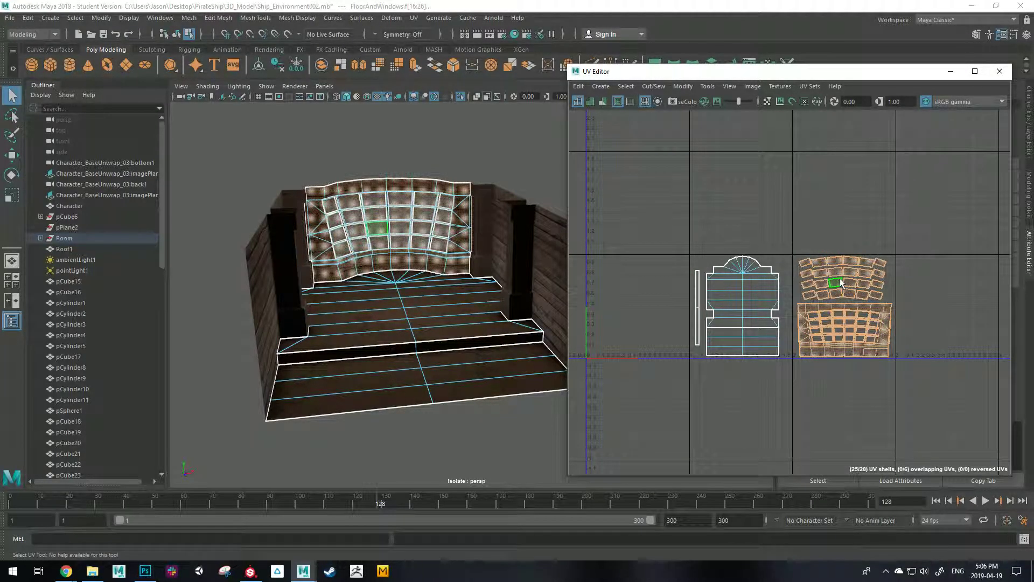
Step: Select the floor's faces in the second UV tile for comparison, and reselect the window wall's faces in the third
mouse_move(429, 190)
right_down()
mouse_move(429, 180)
mouse_move(421, 446)
mouse_move(470, 468)
mouse_move(448, 460)
mouse_move(429, 186)
right_up()
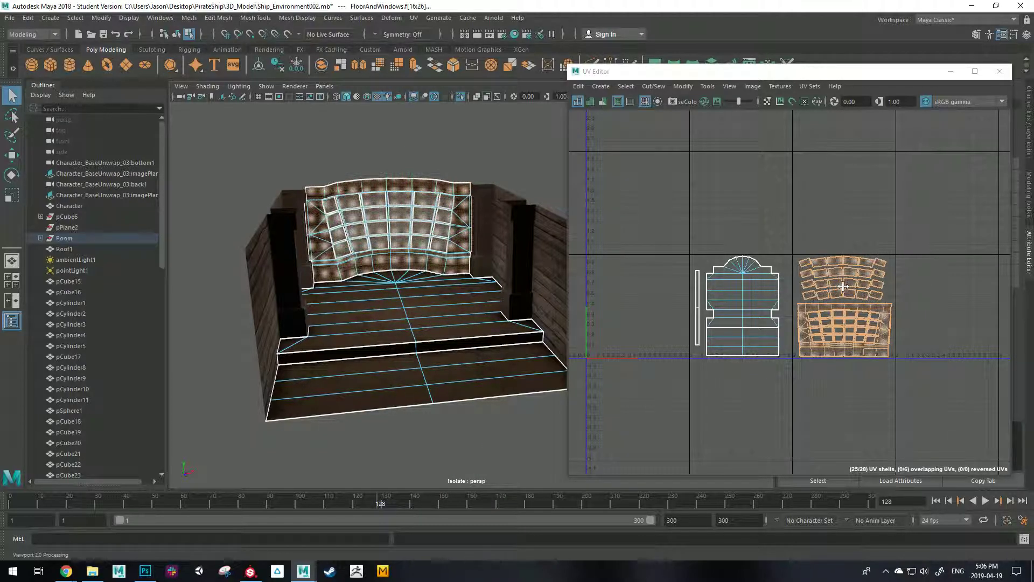
drag(672, 248, 791, 382)
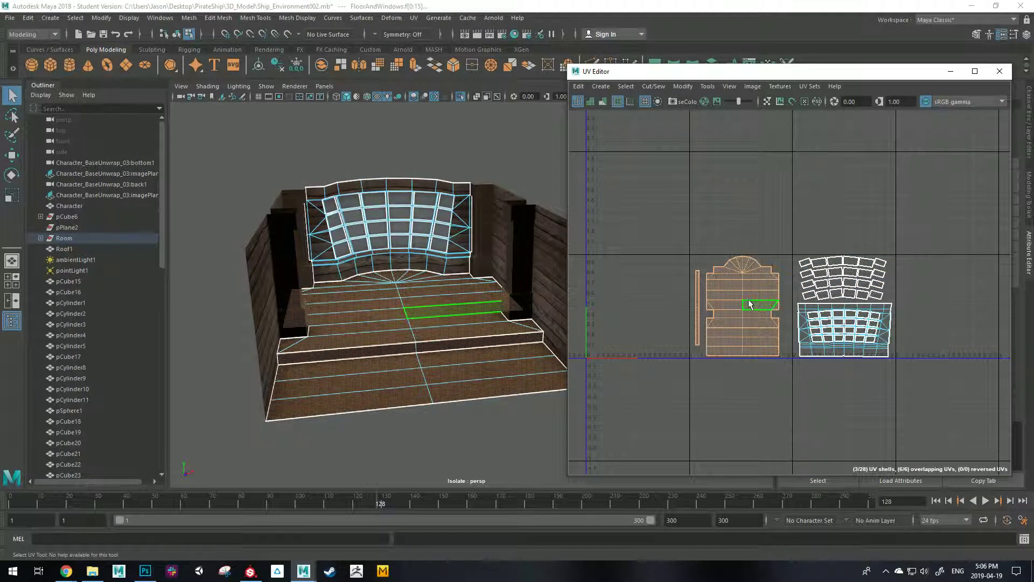
drag(788, 240, 908, 390)
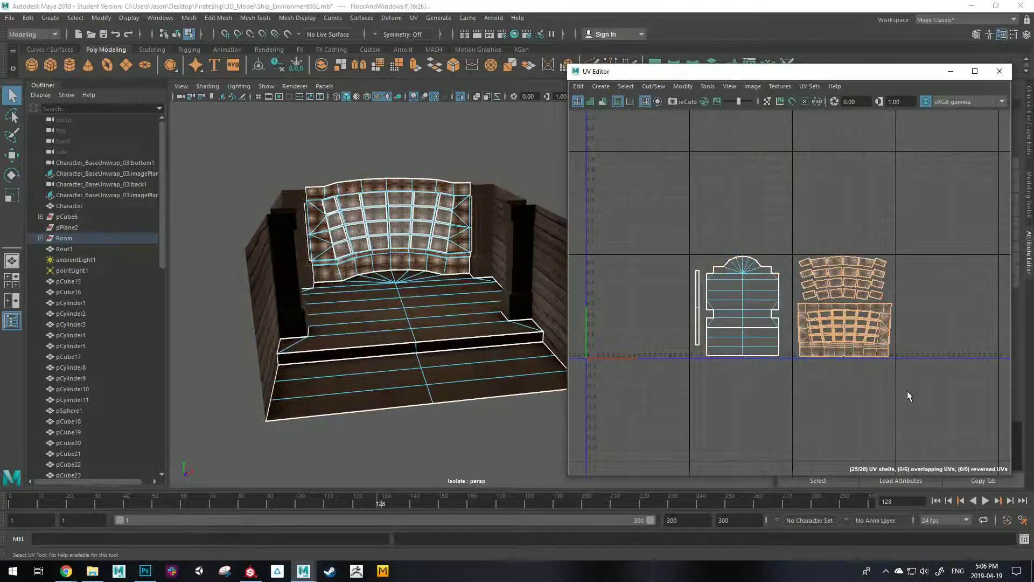
Step: Close the UV Editor and display the lambert4 material attributes for the selected window wall faces
right_click(437, 187)
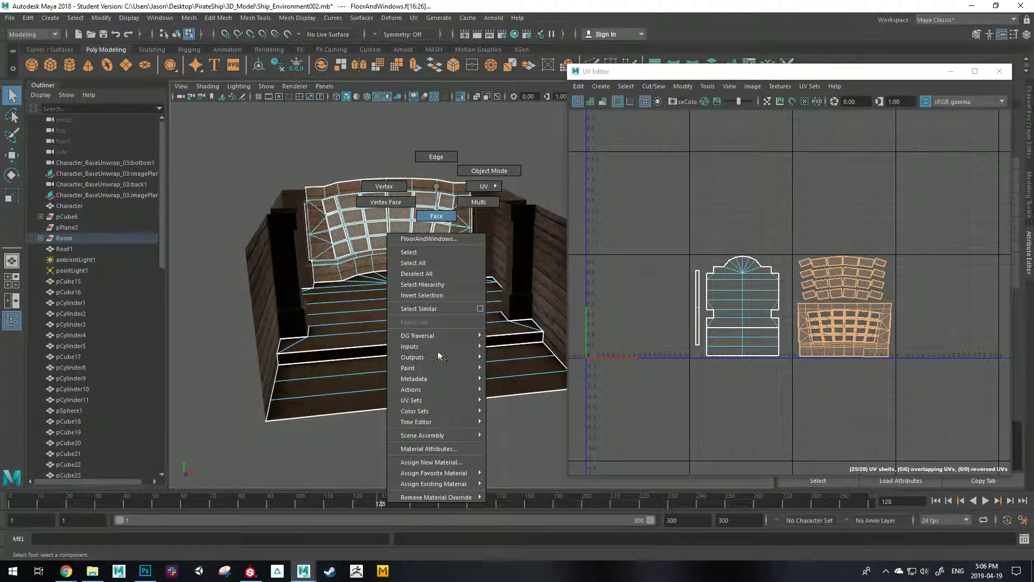
right_drag(446, 450, 436, 186)
click(1001, 72)
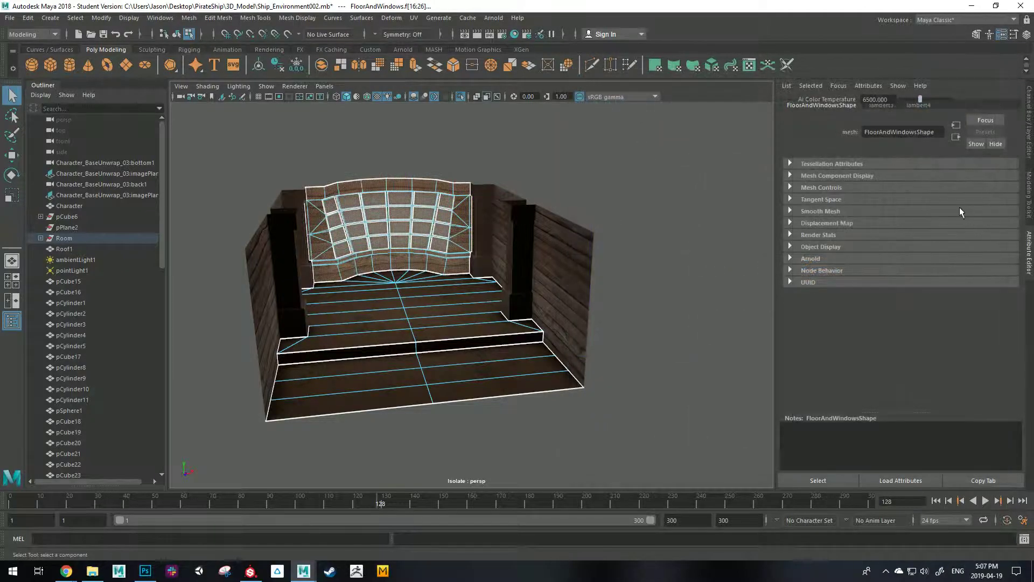
click(920, 106)
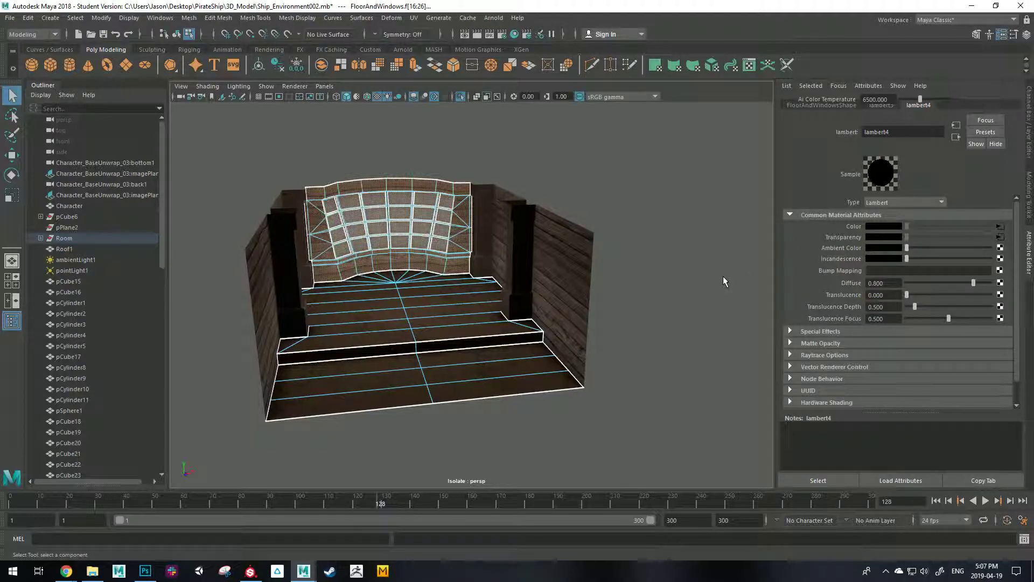
Step: Return the floor-and-windows mesh to object mode and turn off Isolate Select to show the full scene with its props
right_drag(439, 196, 453, 175)
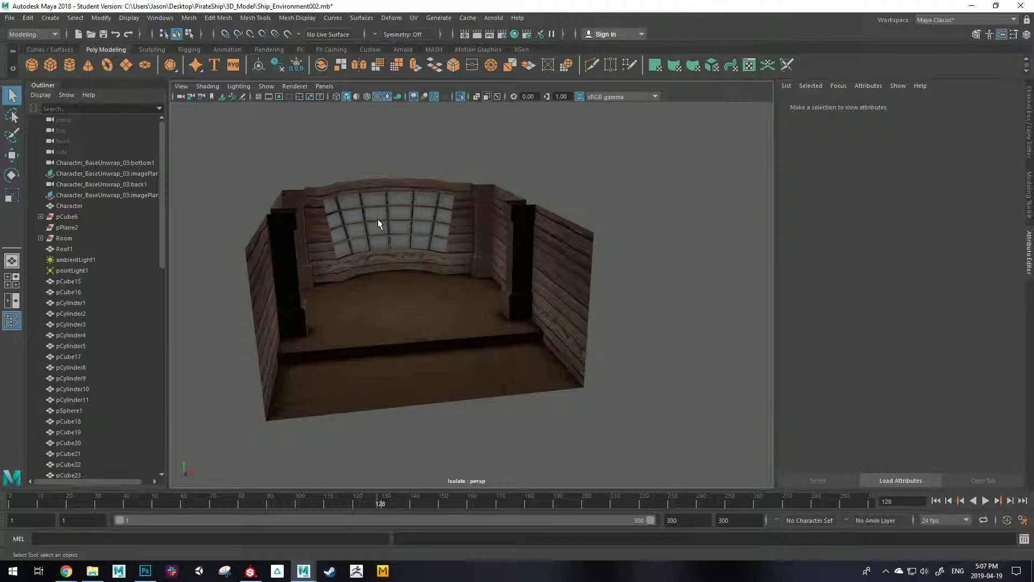
click(460, 96)
alt+drag(436, 157, 485, 195)
key(ctrl+z)
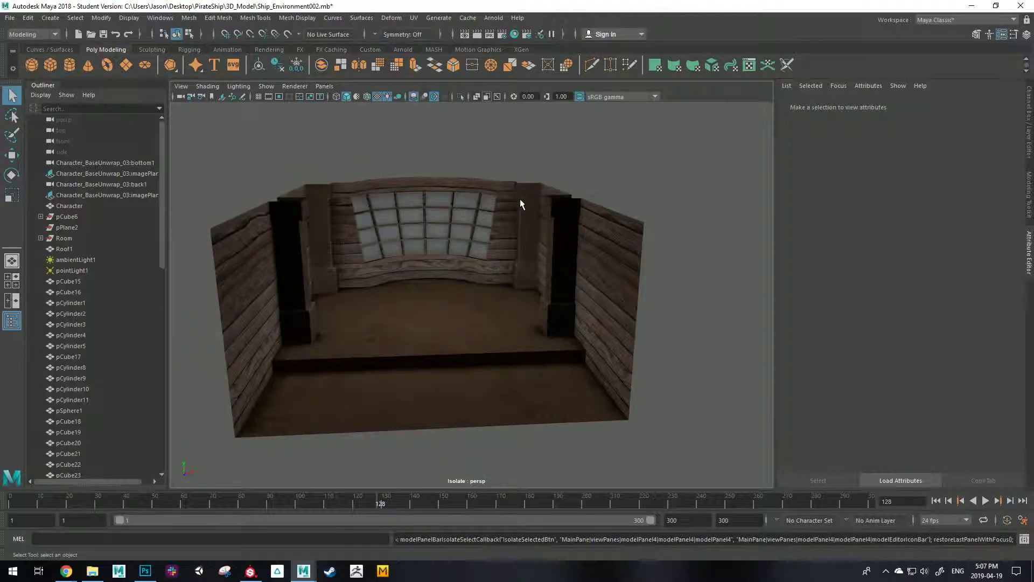
key(ctrl+z)
click(459, 95)
click(459, 96)
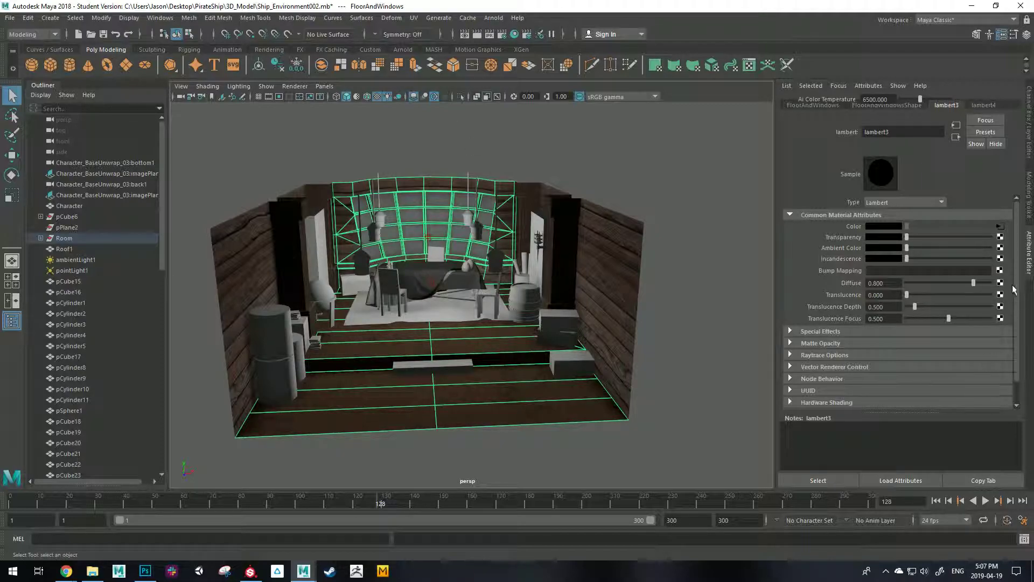
Step: Make the Roof display layer visible and view the textured ship room from inside
click(1030, 138)
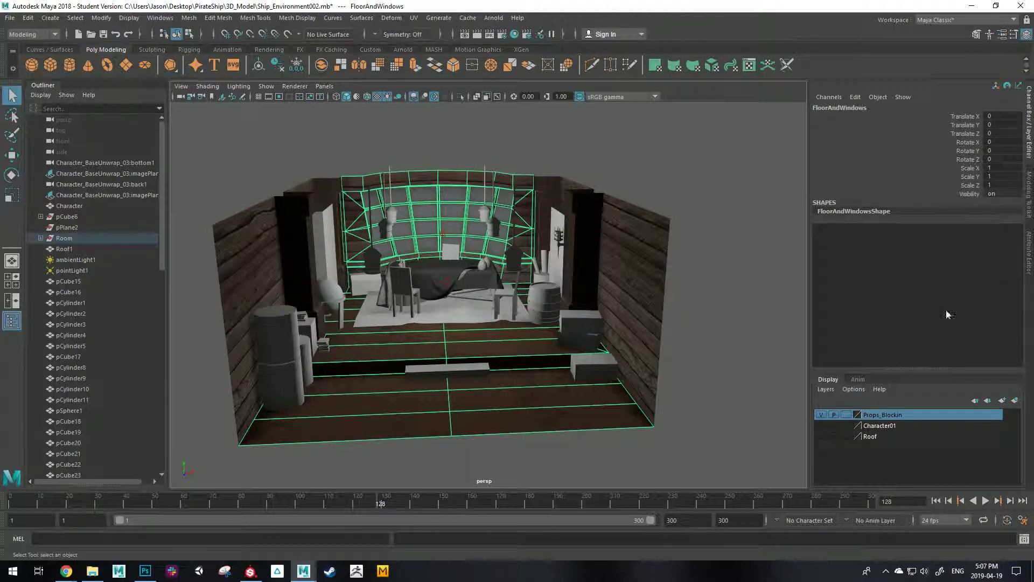
click(822, 436)
alt+right_drag(460, 336, 561, 319)
alt+drag(560, 318, 528, 329)
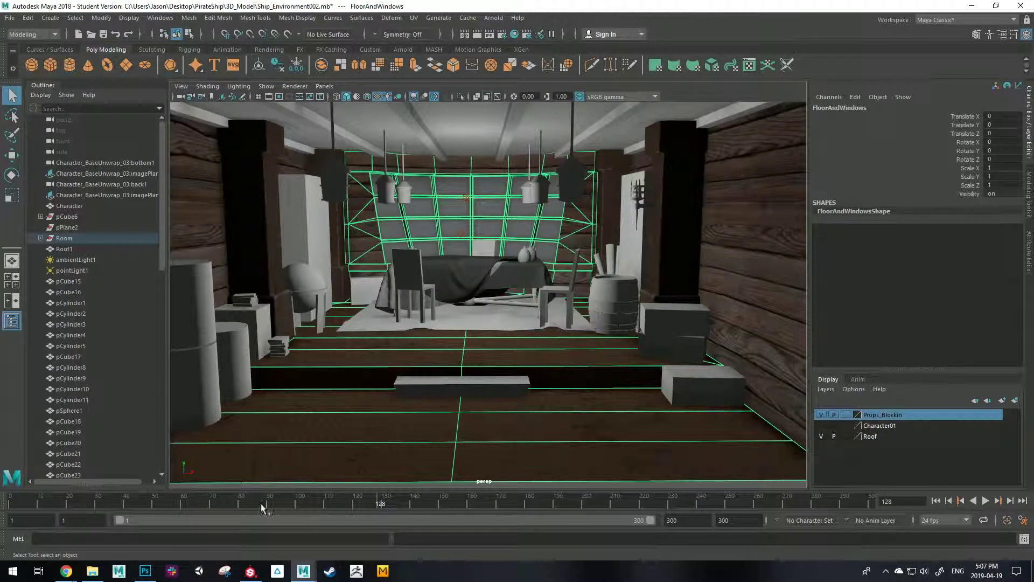